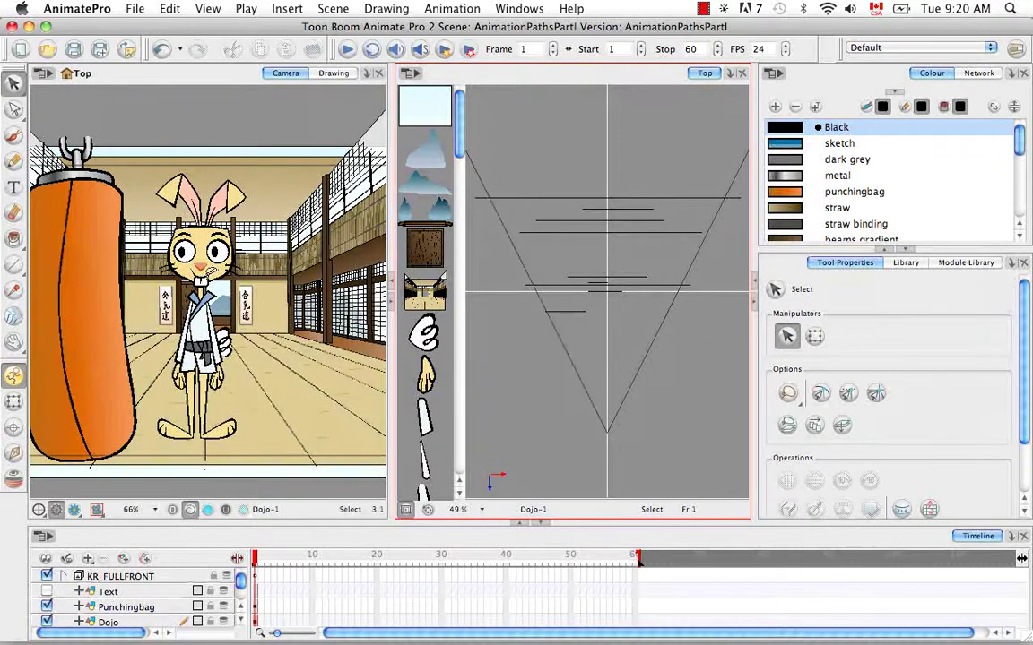
Step: Hide the KR_FULLFRONT rabbit group and the Punchingbag layer, leaving the empty dojo in the Camera view
{"action": "left_click", "coordinate": [47, 578]}
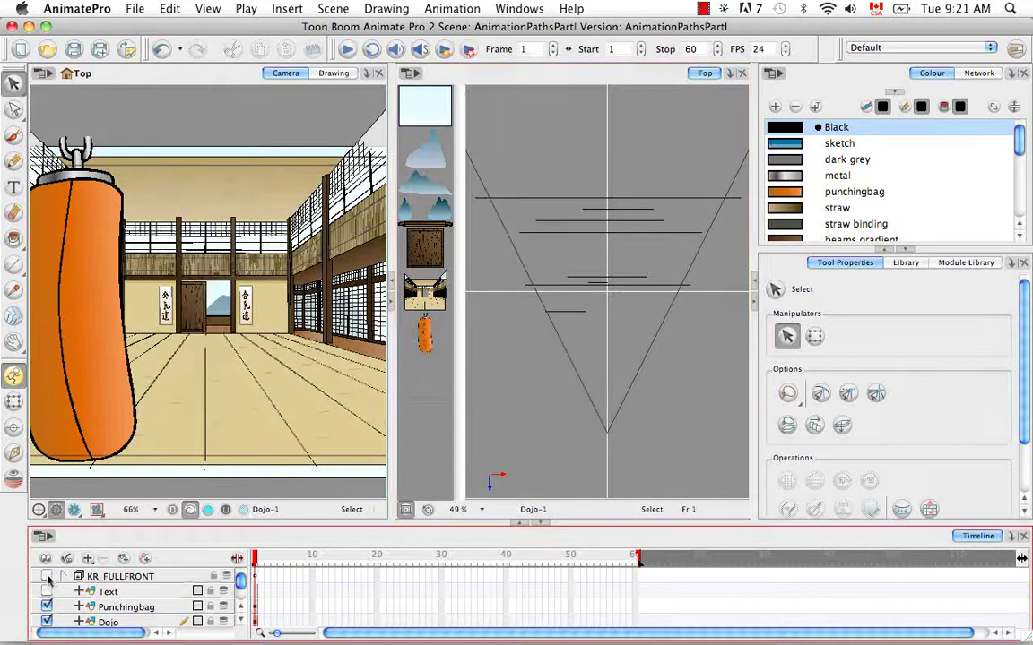
{"action": "left_click", "coordinate": [47, 607]}
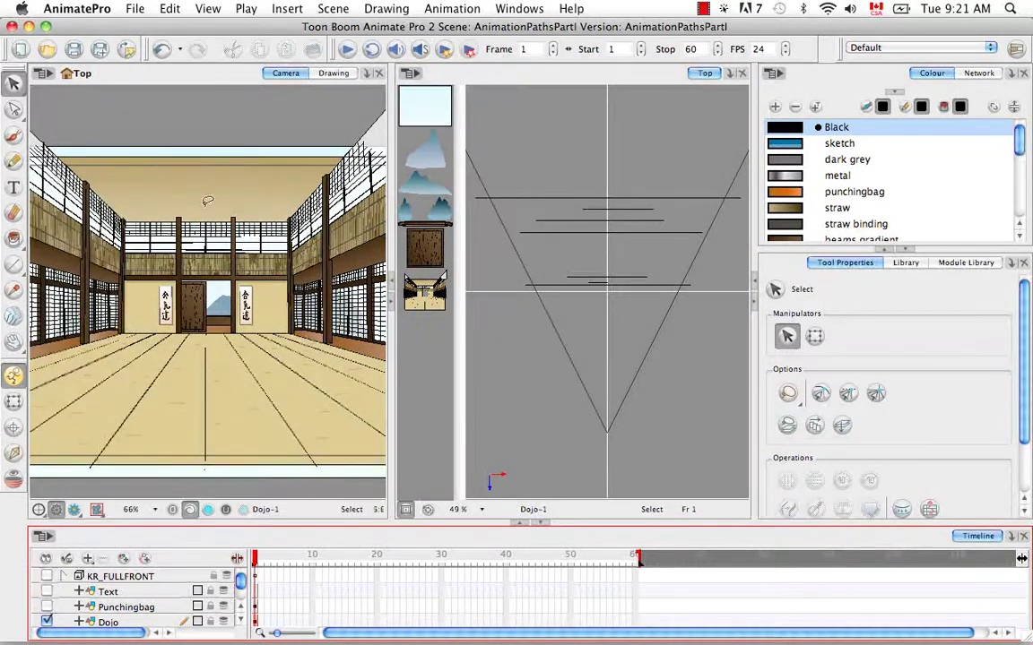
{"action": "left_click", "coordinate": [233, 475]}
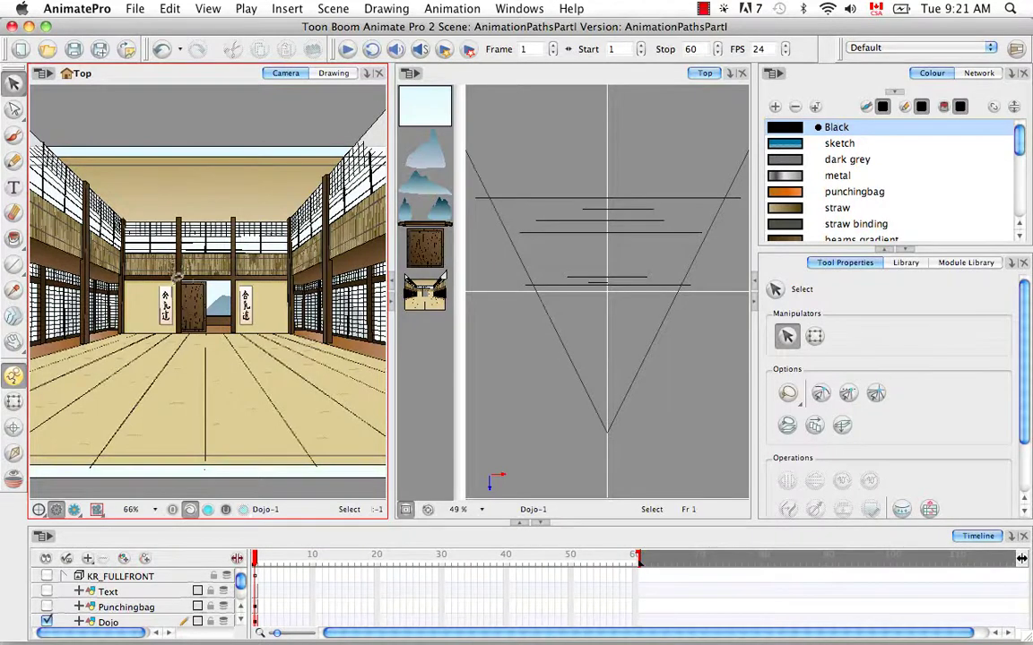
Step: Zoom the Camera view to 200% on the dojo door and select the Transform tool
{"action": "key", "text": "z"}
{"action": "left_click", "coordinate": [267, 348]}
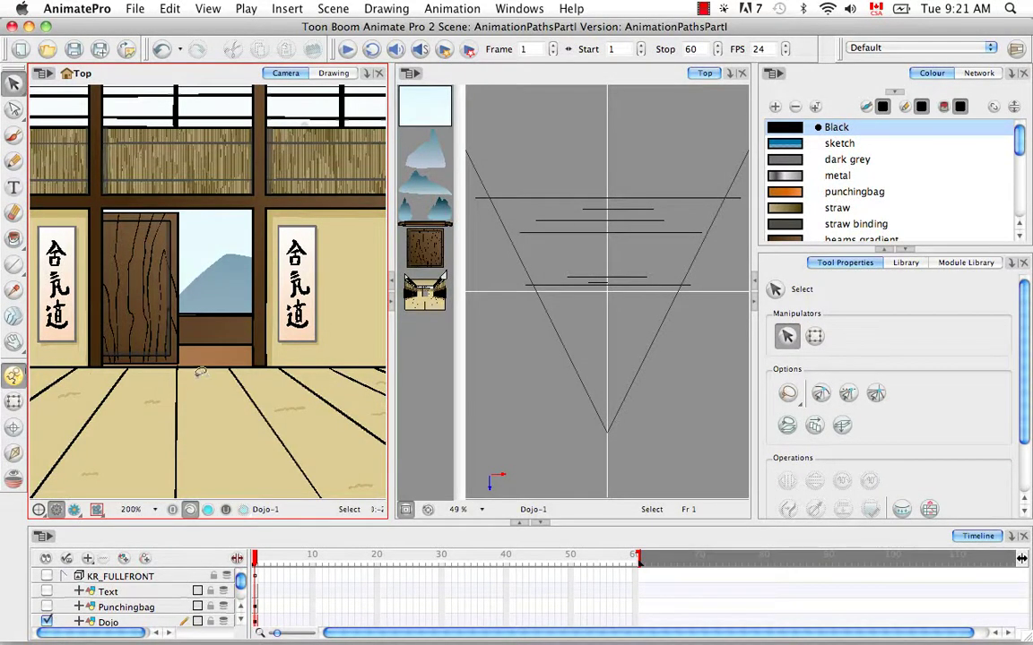
{"action": "left_click", "coordinate": [14, 401]}
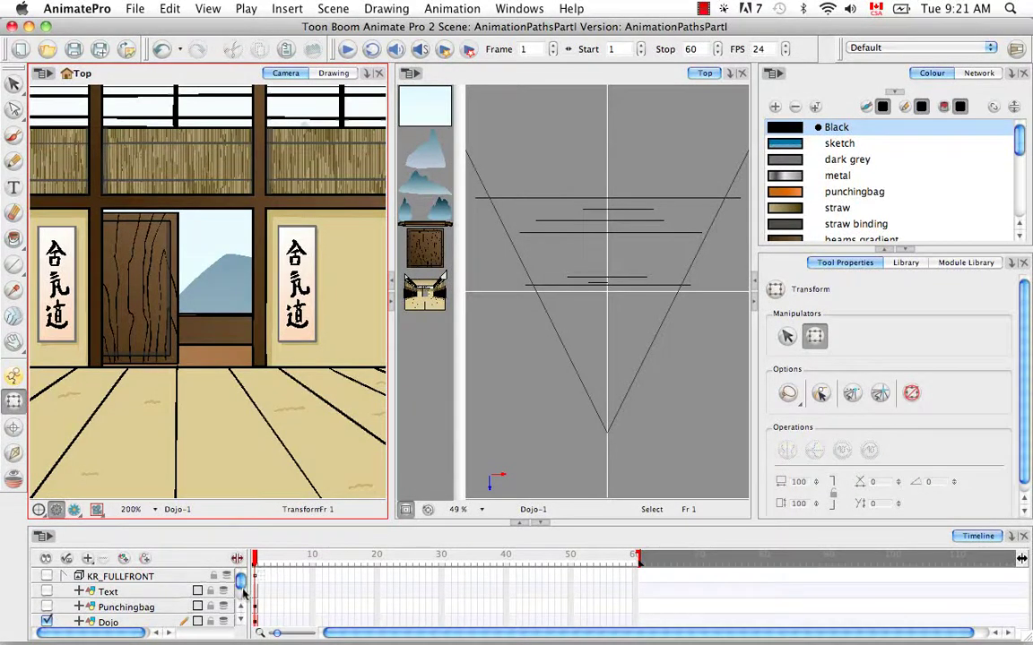
Step: Show the KR_FULLFRONT, Text and Punchingbag layers again and maximize the Timeline
{"action": "mouse_move", "coordinate": [243, 592]}
{"action": "left_mouse_down"}
{"action": "mouse_move", "coordinate": [243, 600]}
{"action": "mouse_move", "coordinate": [224, 587]}
{"action": "left_mouse_up"}
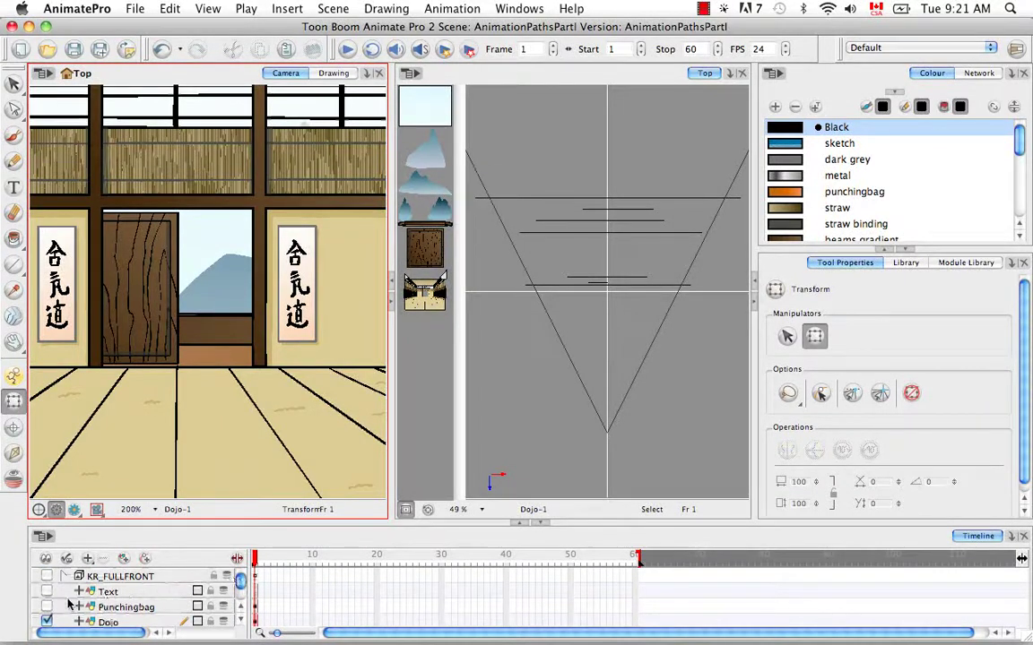
{"action": "left_click_drag", "start_coordinate": [48, 578], "coordinate": [46, 607]}
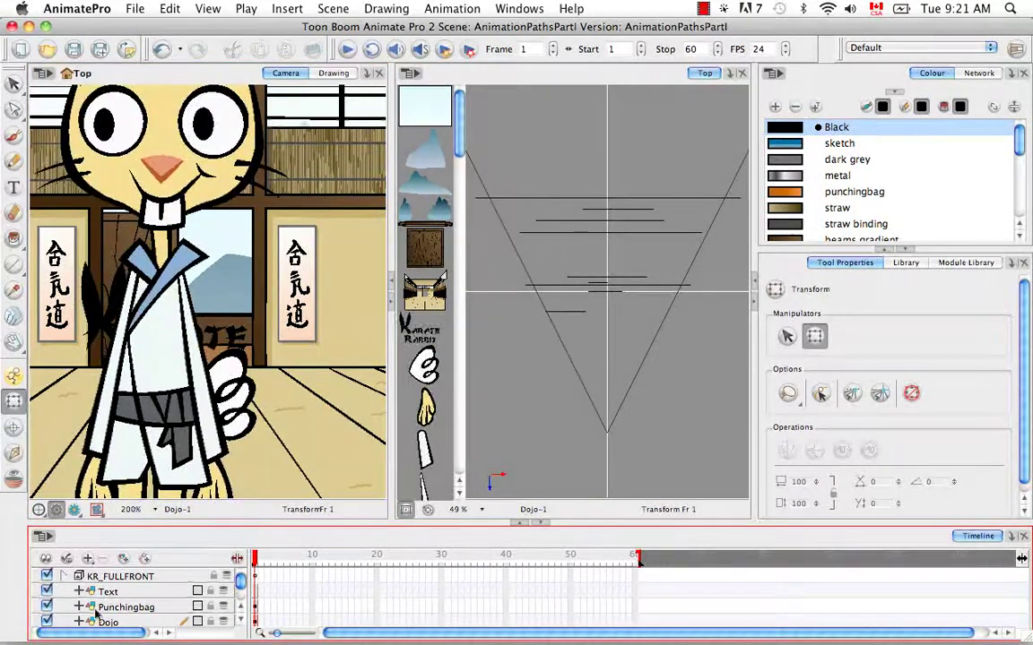
{"action": "left_click", "coordinate": [519, 523]}
Step: Extend the exposure of all layers, KR_FULLFRONT down to sky, through frame 60
{"action": "left_click", "coordinate": [635, 120]}
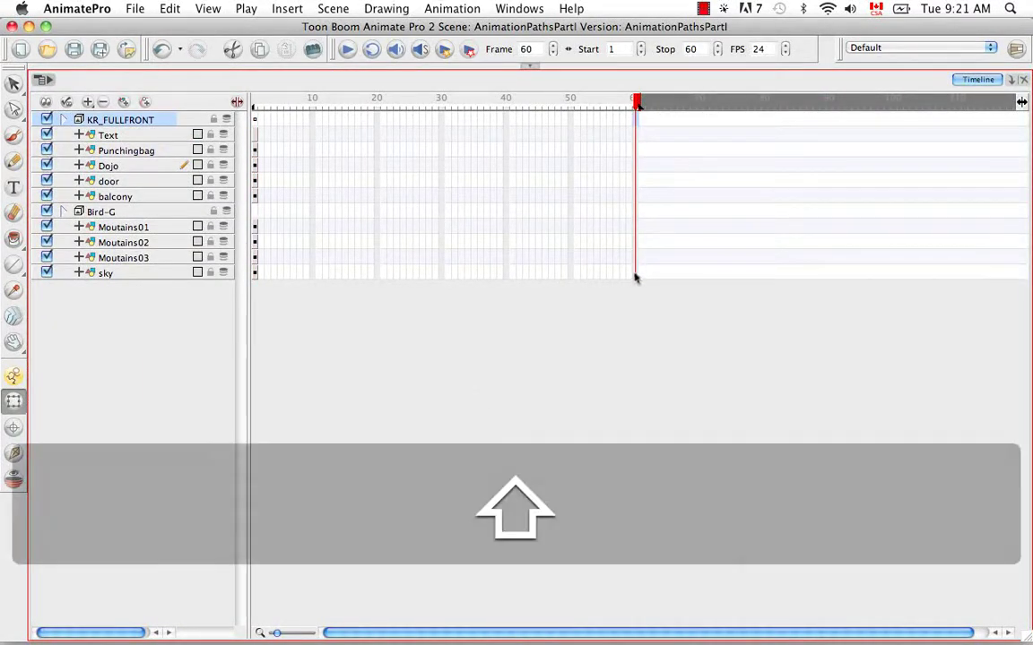
{"action": "left_click", "coordinate": [633, 276], "text": "shift"}
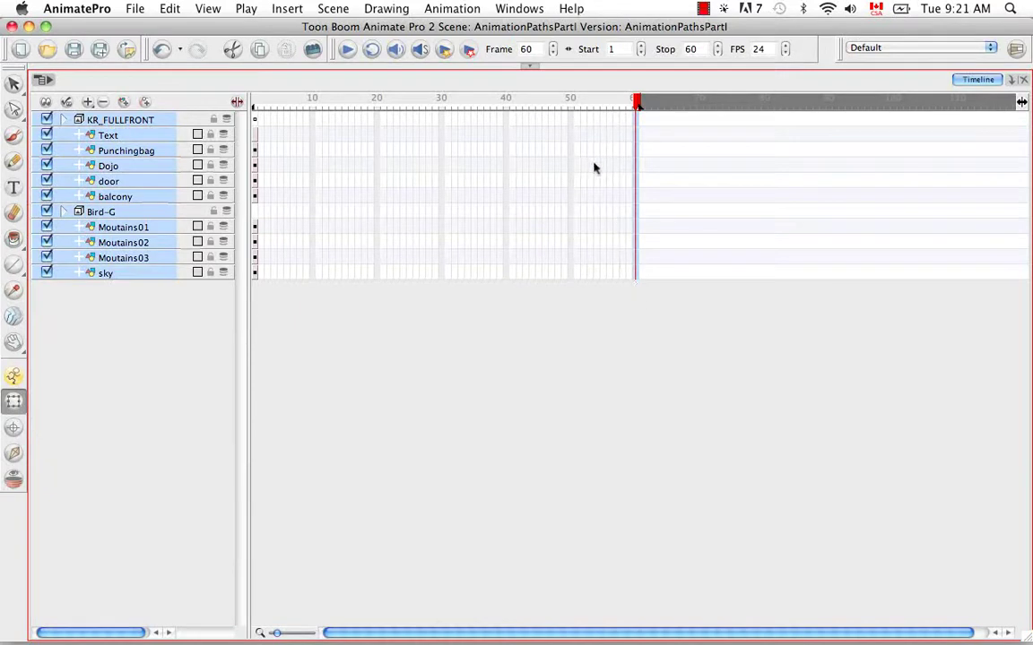
{"action": "right_click", "coordinate": [635, 122]}
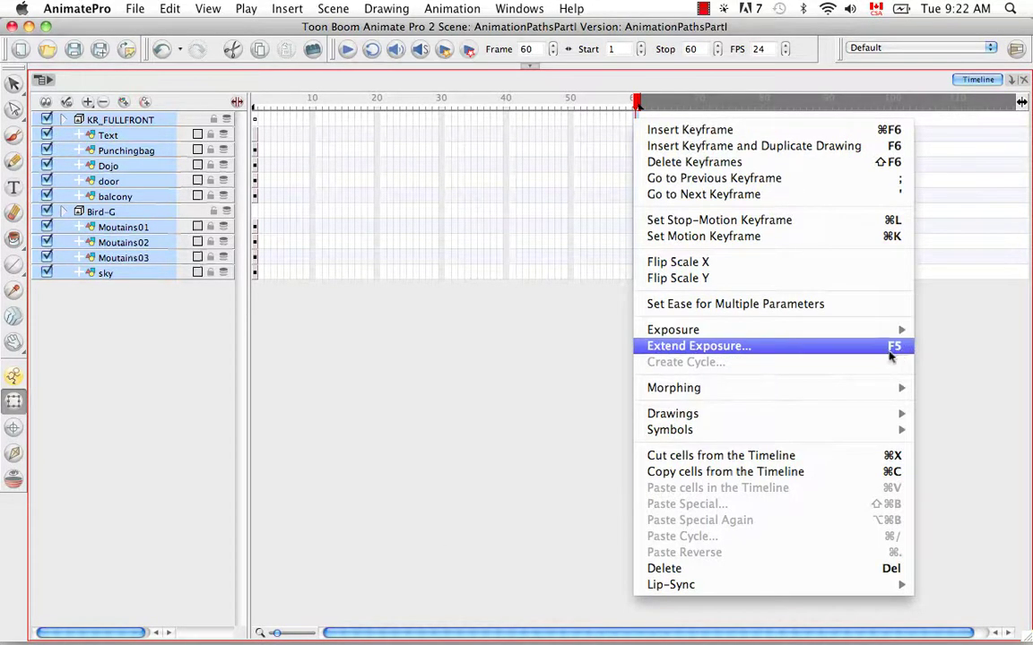
{"action": "left_click", "coordinate": [838, 348]}
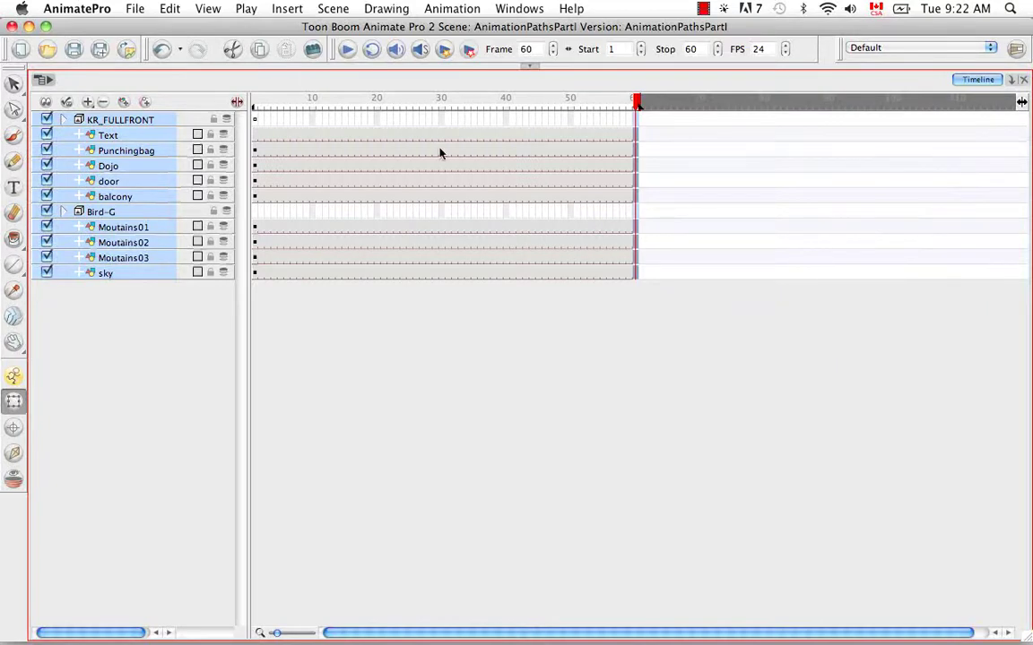
{"action": "left_click", "coordinate": [319, 300]}
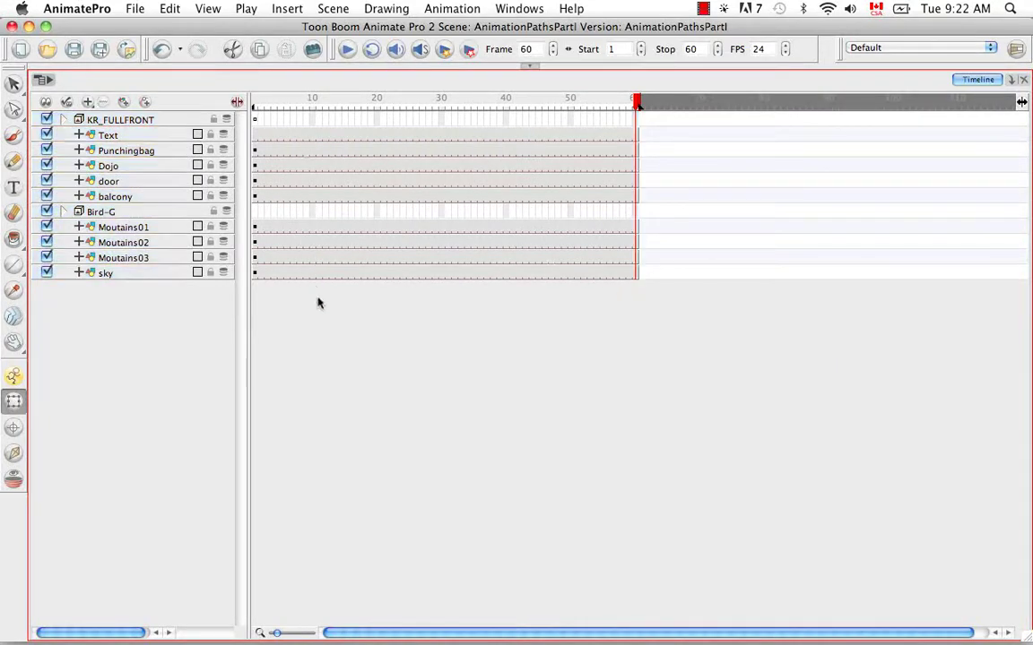
Step: Restore the views, hide KR_FULLFRONT, Text and Punchingbag, and select the door drawing
{"action": "left_click", "coordinate": [532, 67]}
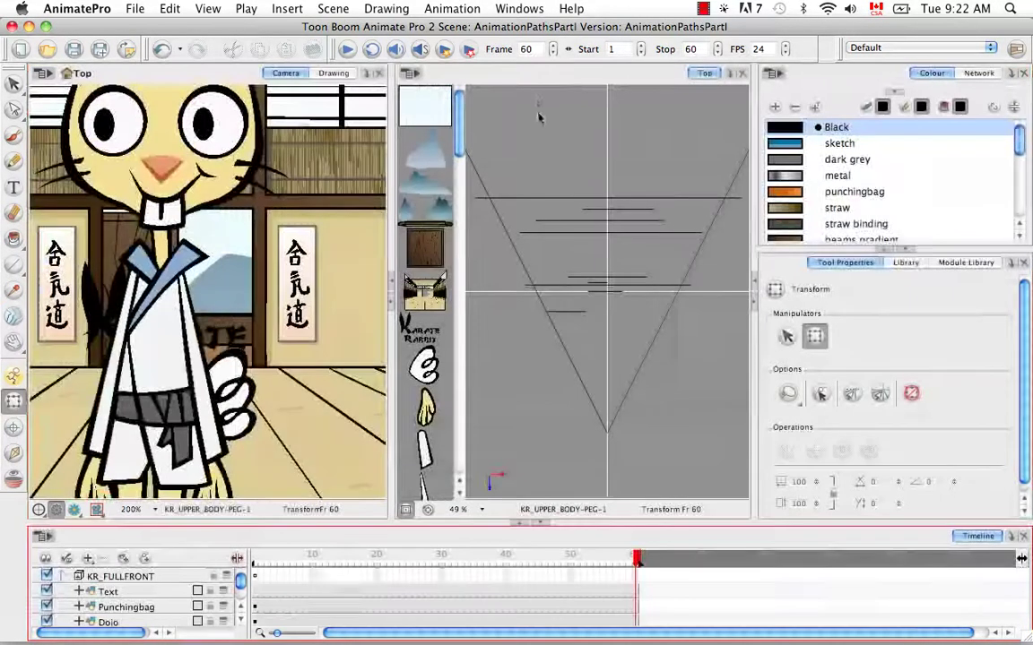
{"action": "left_click", "coordinate": [47, 576]}
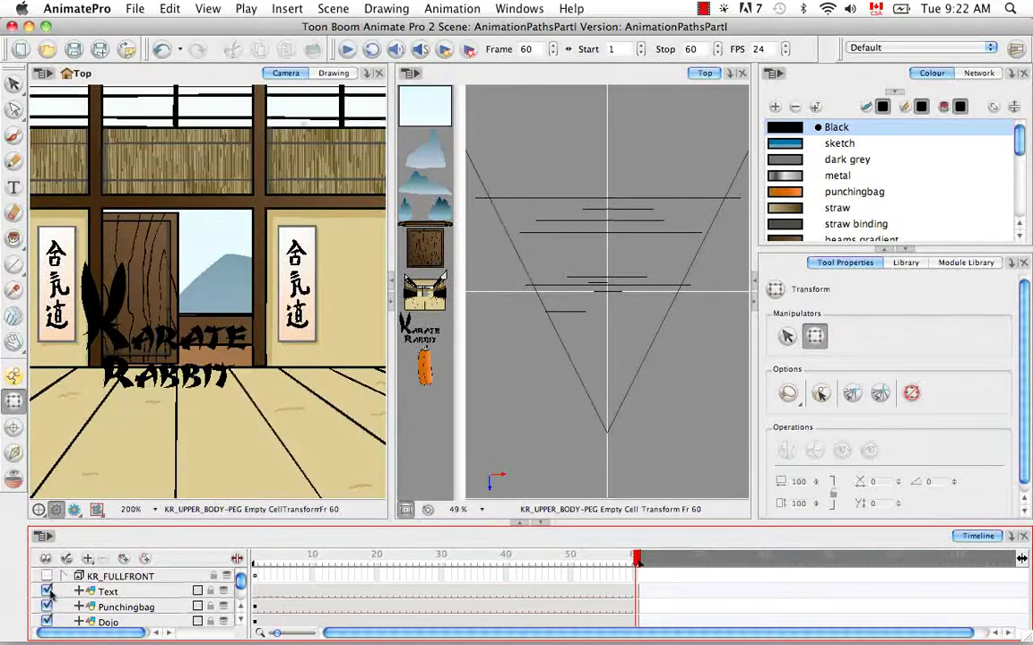
{"action": "left_click", "coordinate": [47, 591]}
{"action": "left_click", "coordinate": [47, 607]}
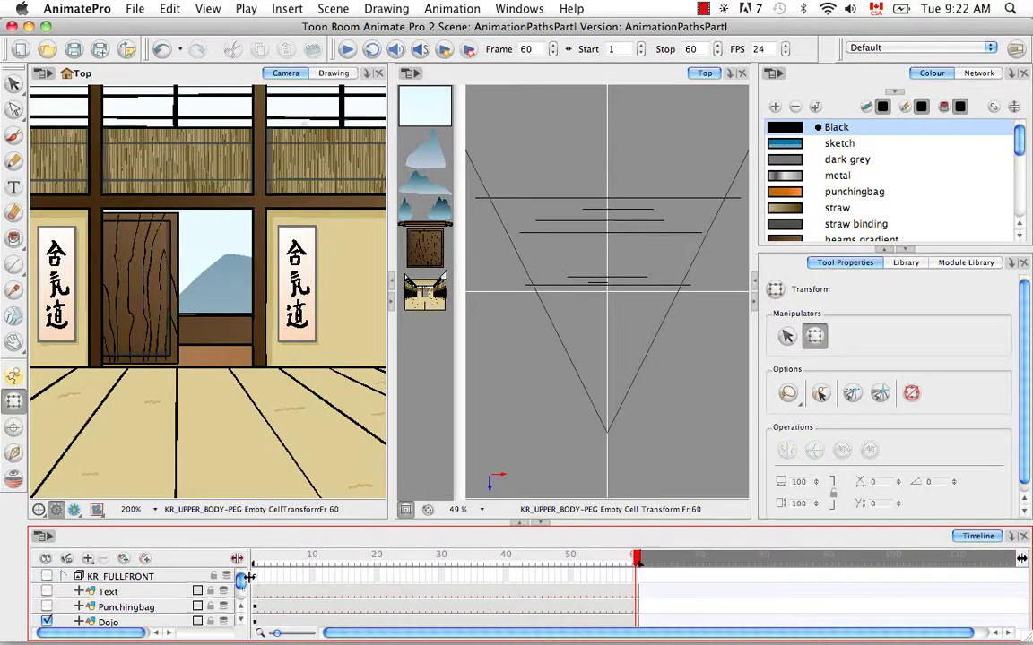
{"action": "left_click", "coordinate": [127, 293]}
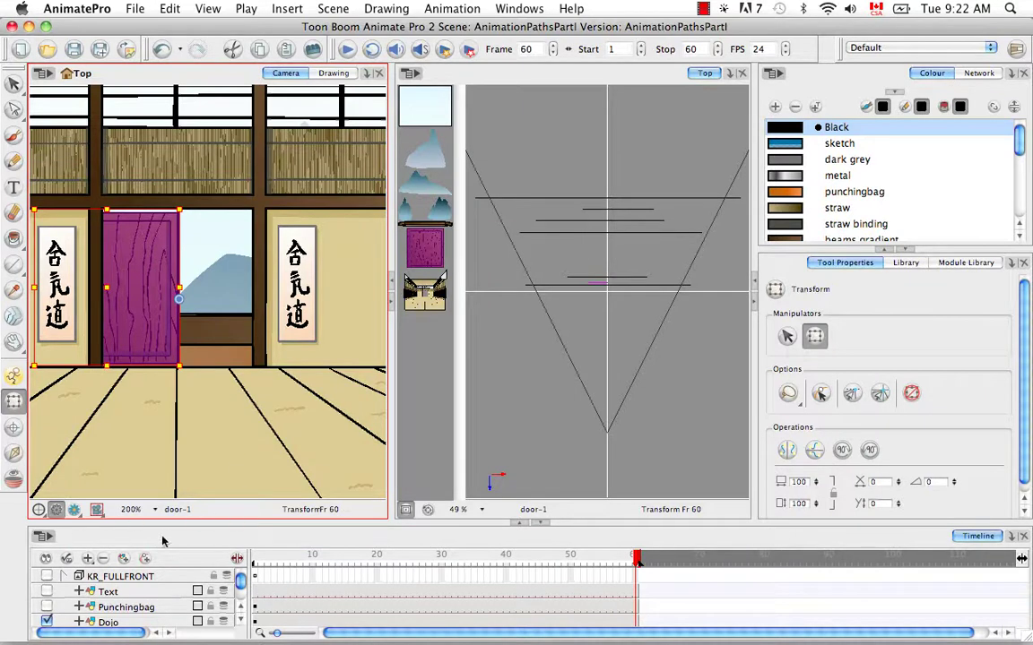
Step: Turn on the Timeline View toolbar from Windows > Toolbars, with the door layer listed in the timeline
{"action": "left_click", "coordinate": [527, 12]}
{"action": "mouse_move", "coordinate": [647, 79]}
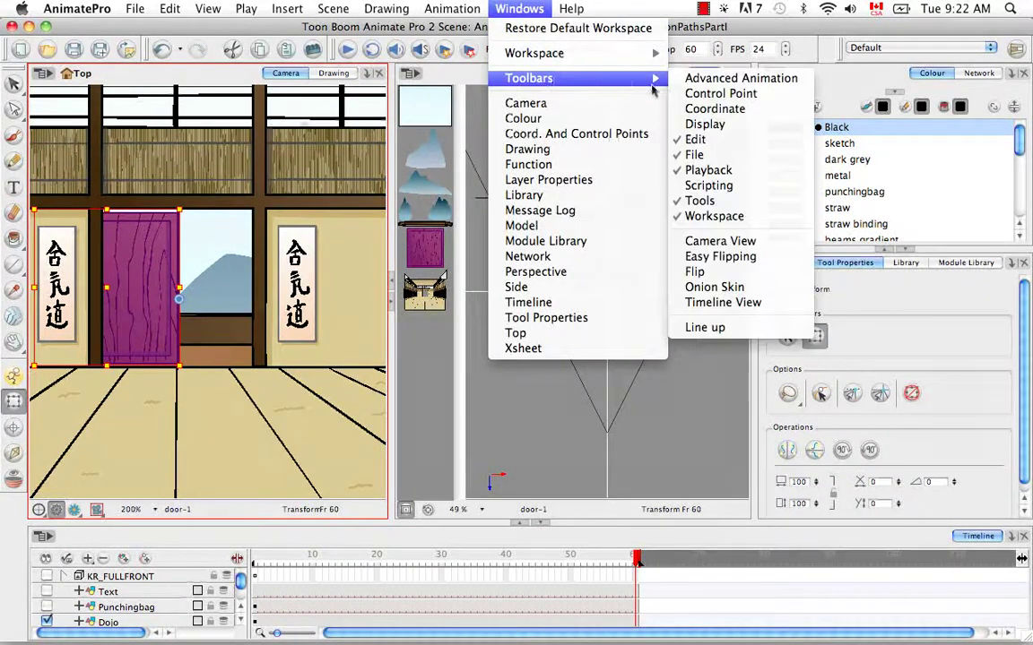
{"action": "left_click", "coordinate": [722, 302]}
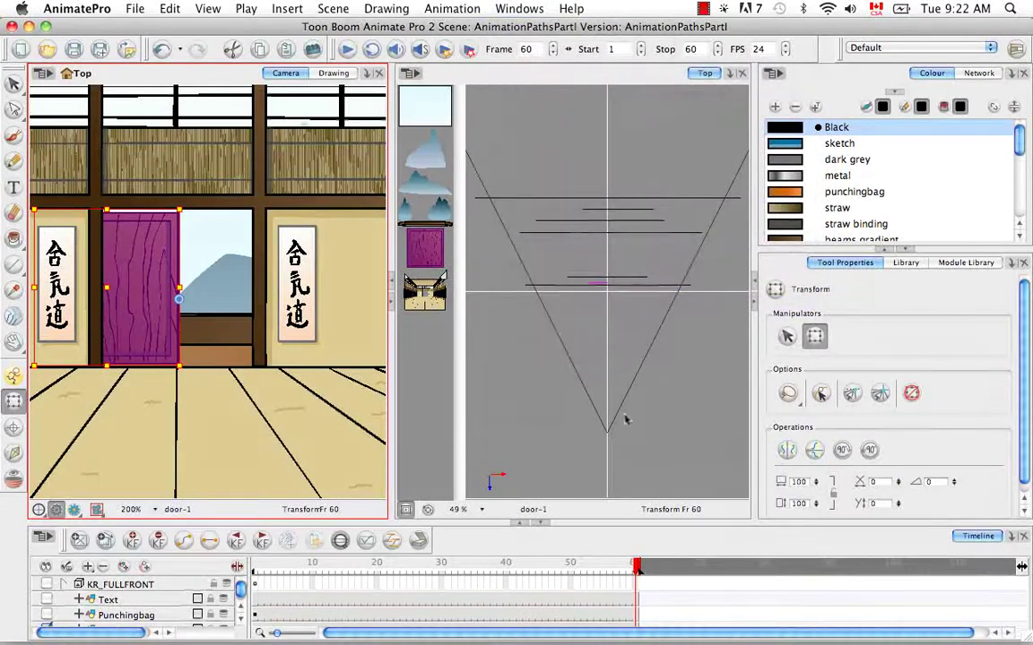
{"action": "left_click", "coordinate": [341, 541]}
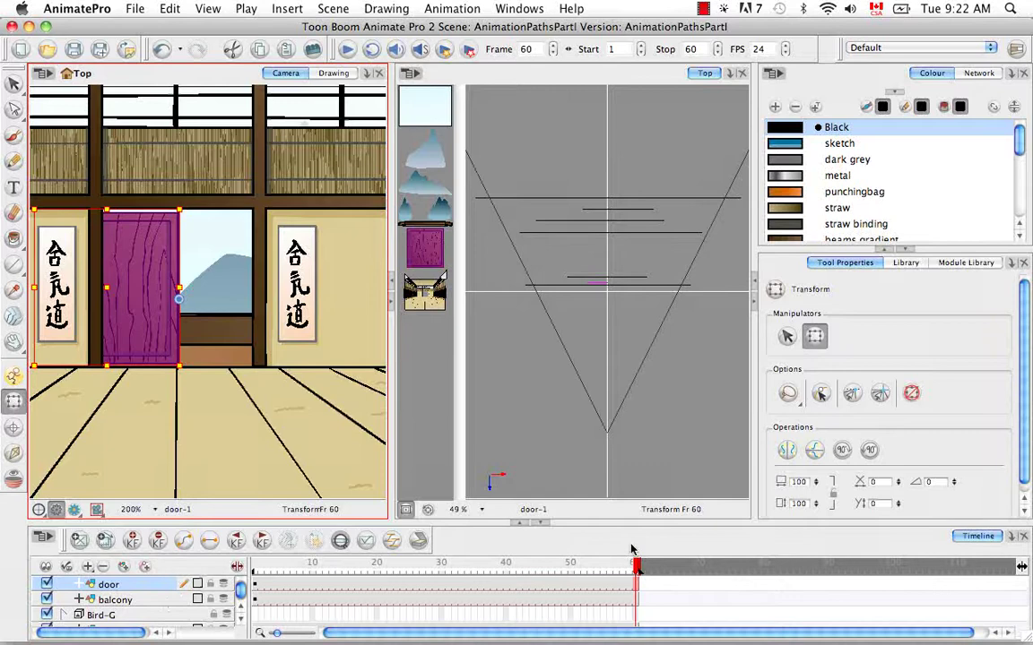
Step: At frame 30, move the door right to cover the doorway opening, then scrub the timeline to check it
{"action": "left_click_drag", "start_coordinate": [635, 566], "coordinate": [441, 584]}
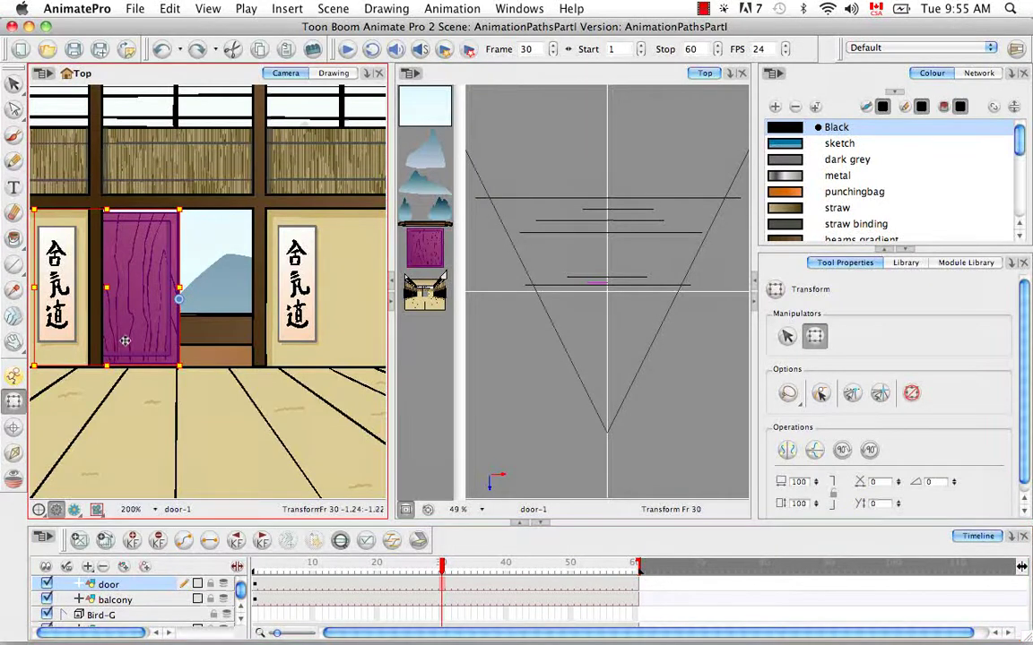
{"action": "left_click_drag", "start_coordinate": [127, 341], "coordinate": [197, 345]}
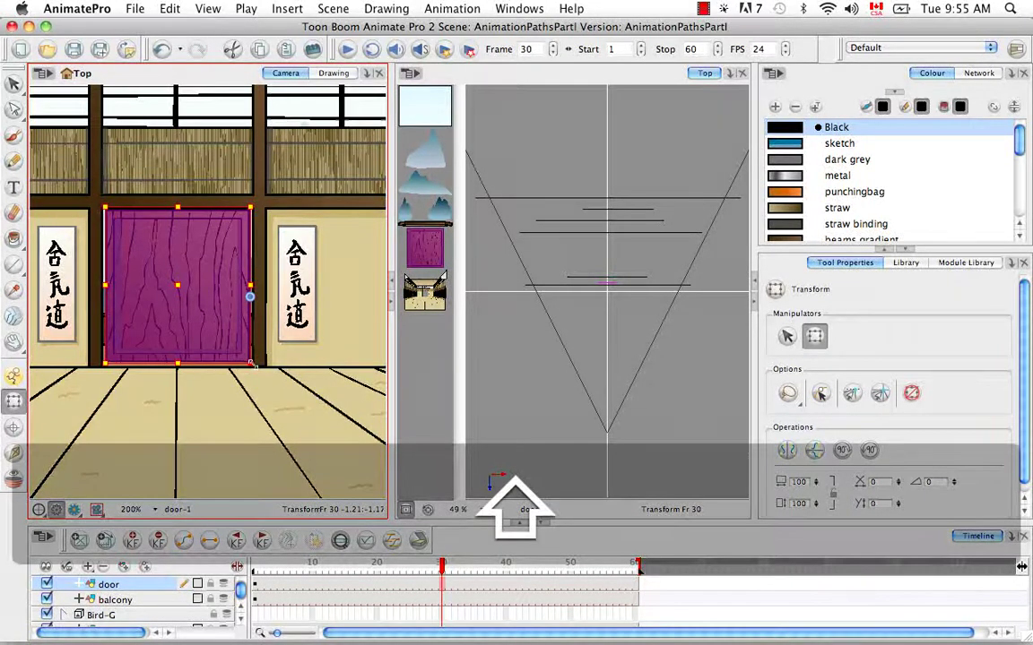
{"action": "left_click_drag", "start_coordinate": [229, 346], "coordinate": [232, 344]}
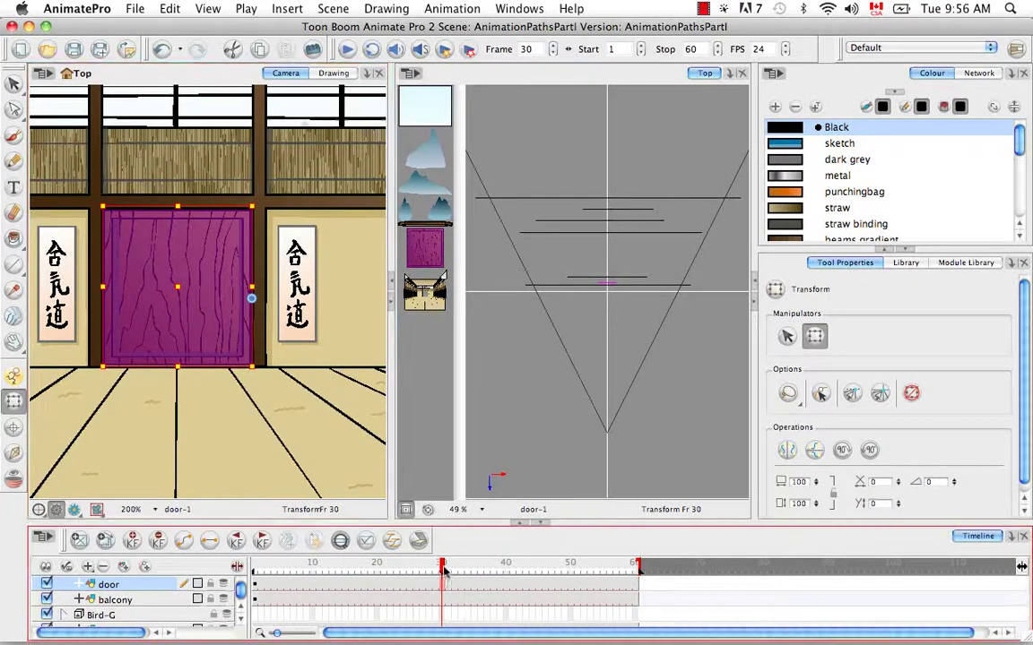
{"action": "left_click_drag", "start_coordinate": [444, 571], "coordinate": [293, 578]}
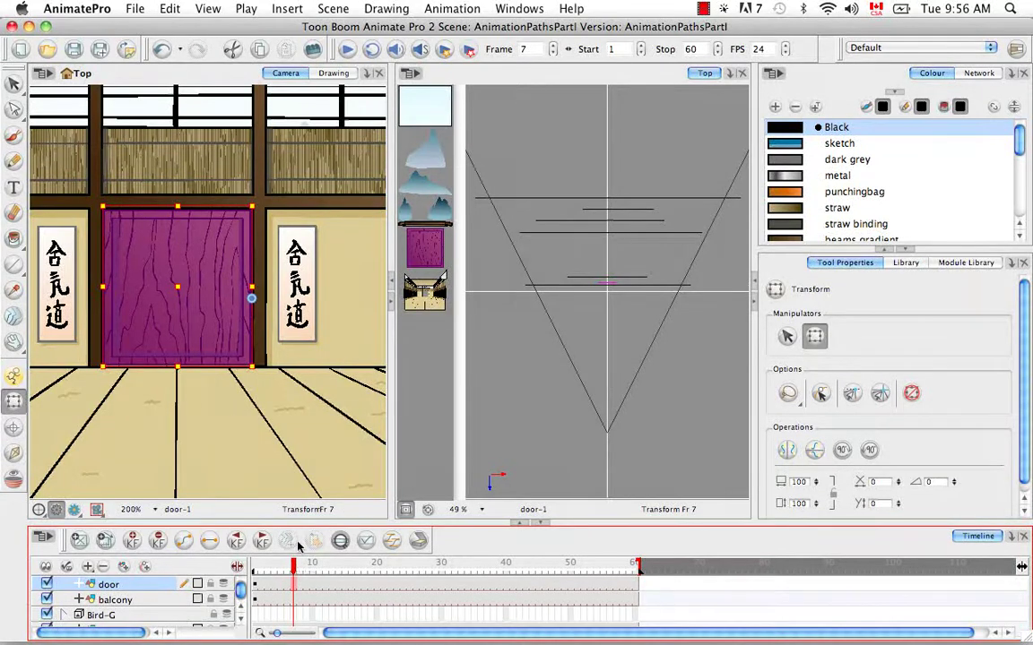
{"action": "mouse_move", "coordinate": [293, 569]}
{"action": "left_mouse_down"}
{"action": "mouse_move", "coordinate": [255, 568]}
{"action": "mouse_move", "coordinate": [625, 563]}
{"action": "mouse_move", "coordinate": [313, 565]}
{"action": "left_mouse_up"}
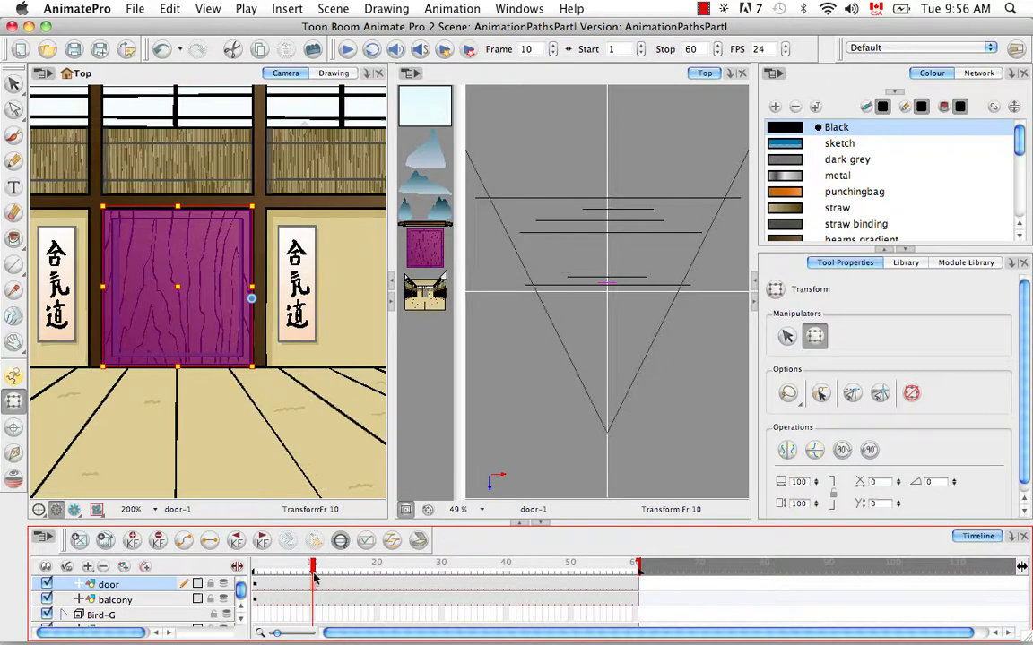
Step: At frame 30, slide the door left over the scroll to key its opening motion
{"action": "left_click_drag", "start_coordinate": [316, 570], "coordinate": [441, 580]}
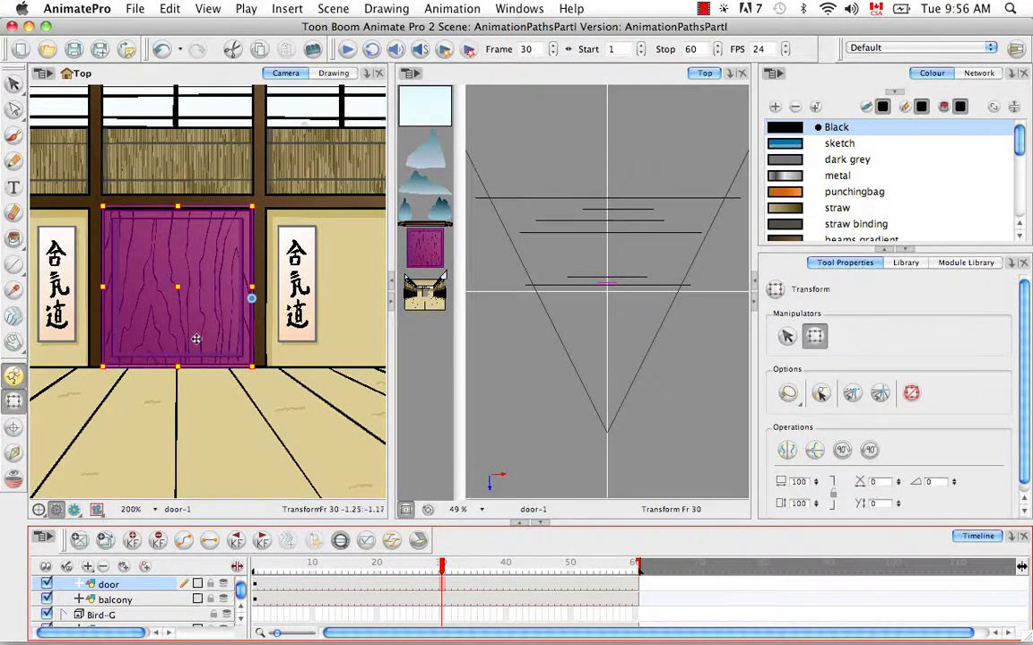
{"action": "left_click_drag", "start_coordinate": [196, 335], "coordinate": [144, 338]}
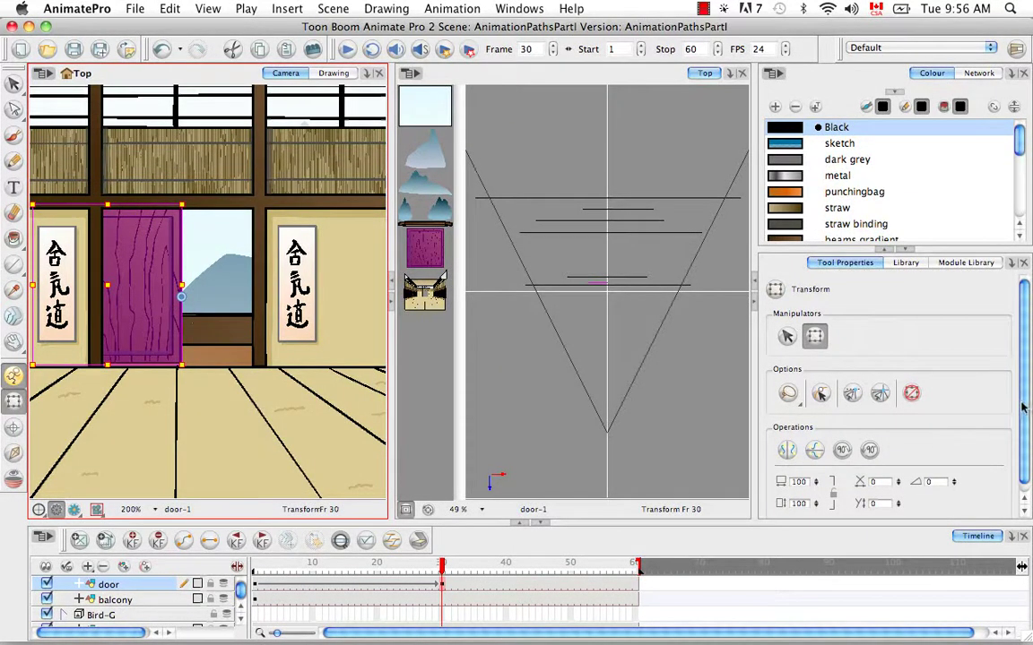
{"action": "left_click_drag", "start_coordinate": [1022, 406], "coordinate": [1022, 452]}
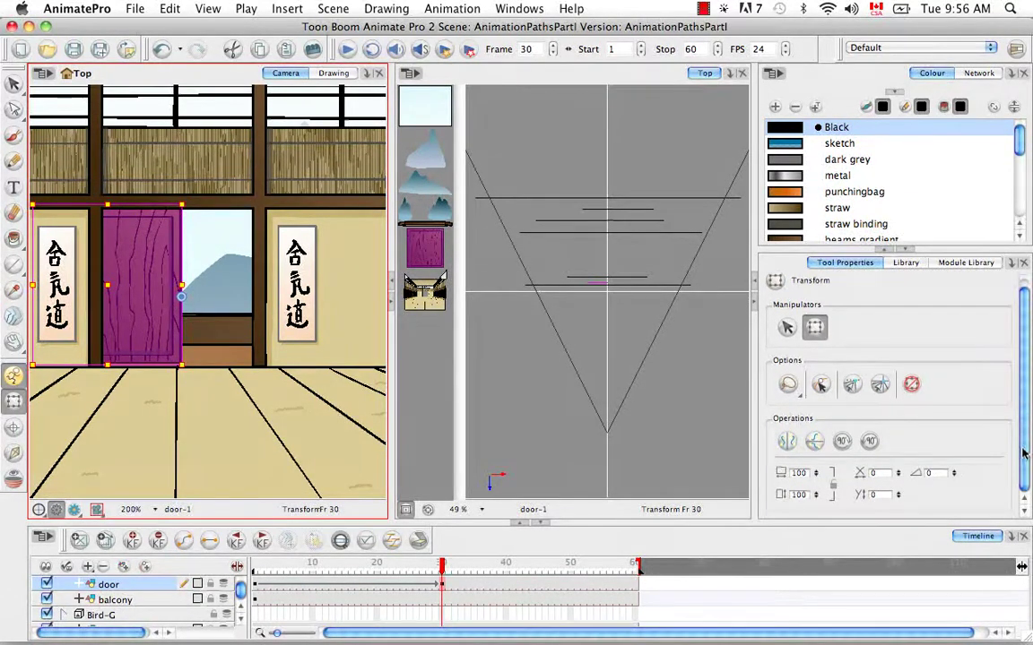
Step: Expand the door layer's position function rows and the value column in the Timeline
{"action": "left_click", "coordinate": [84, 587]}
{"action": "left_click", "coordinate": [242, 568]}
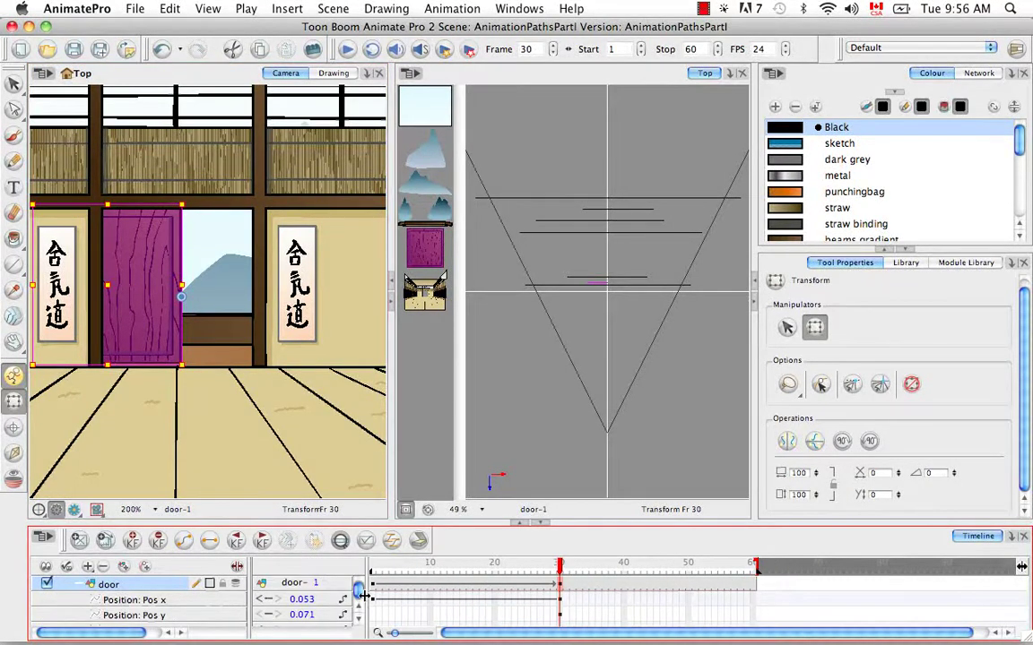
{"action": "scroll", "coordinate": [360, 591], "scroll_direction": "up", "scroll_amount": 5}
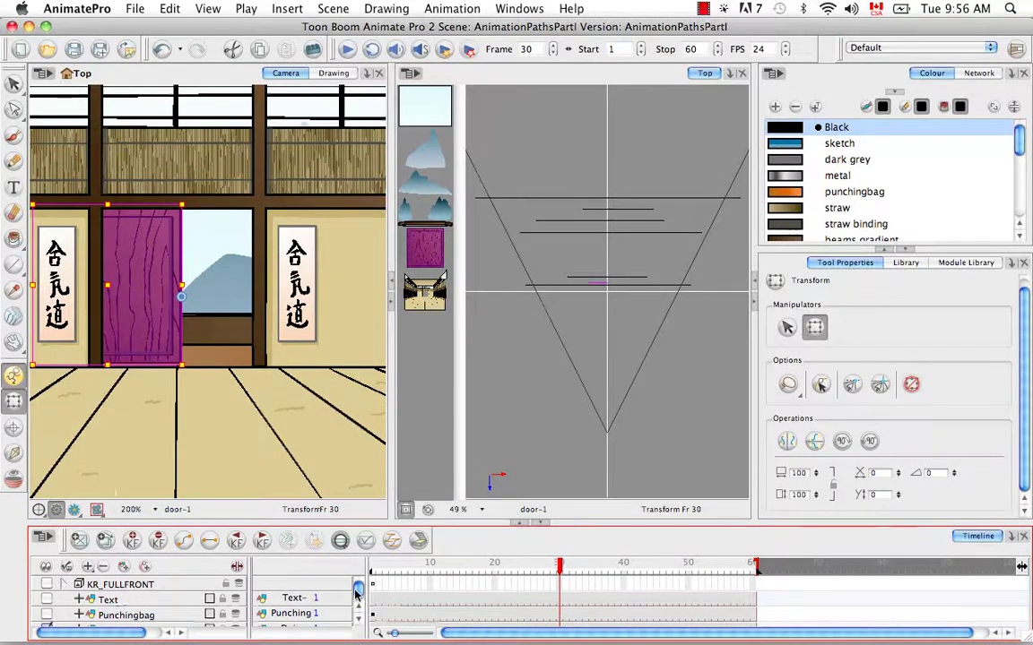
{"action": "left_click", "coordinate": [341, 541]}
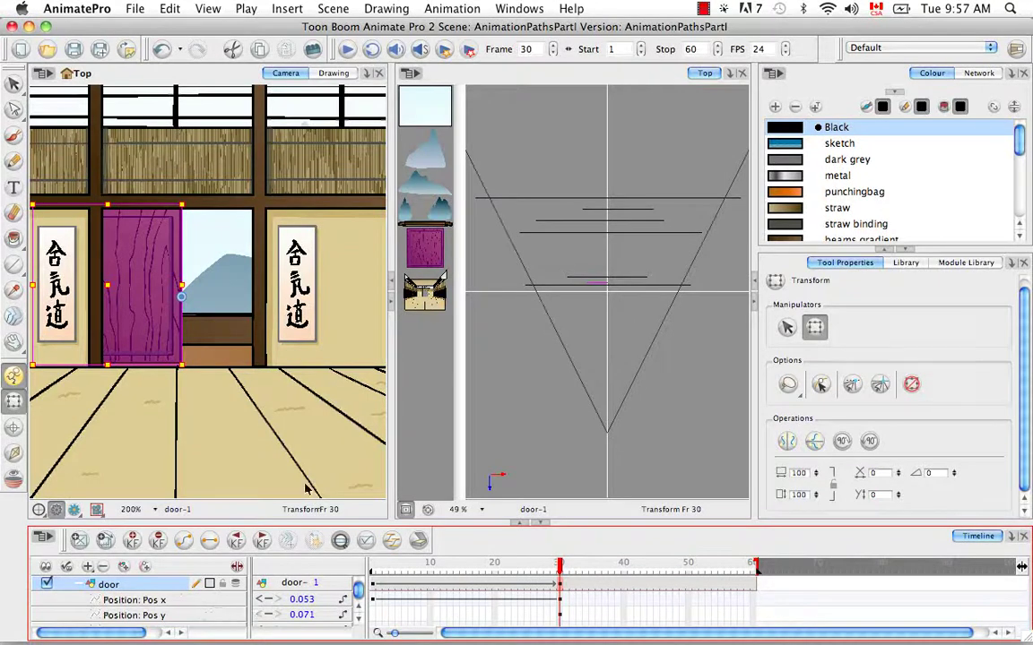
Step: Undo the last move, then set the door's Pos x to -2.000 at frame 30 and scrub back
{"action": "key", "text": "super+z"}
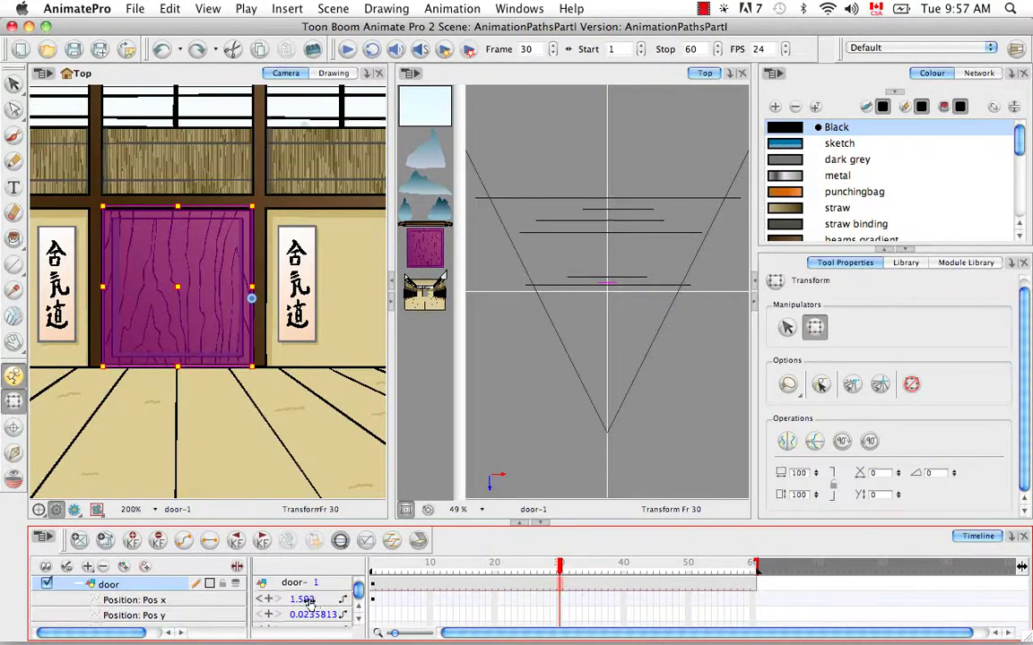
{"action": "mouse_move", "coordinate": [307, 605]}
{"action": "left_mouse_down"}
{"action": "mouse_move", "coordinate": [283, 598]}
{"action": "mouse_move", "coordinate": [320, 619]}
{"action": "left_mouse_up"}
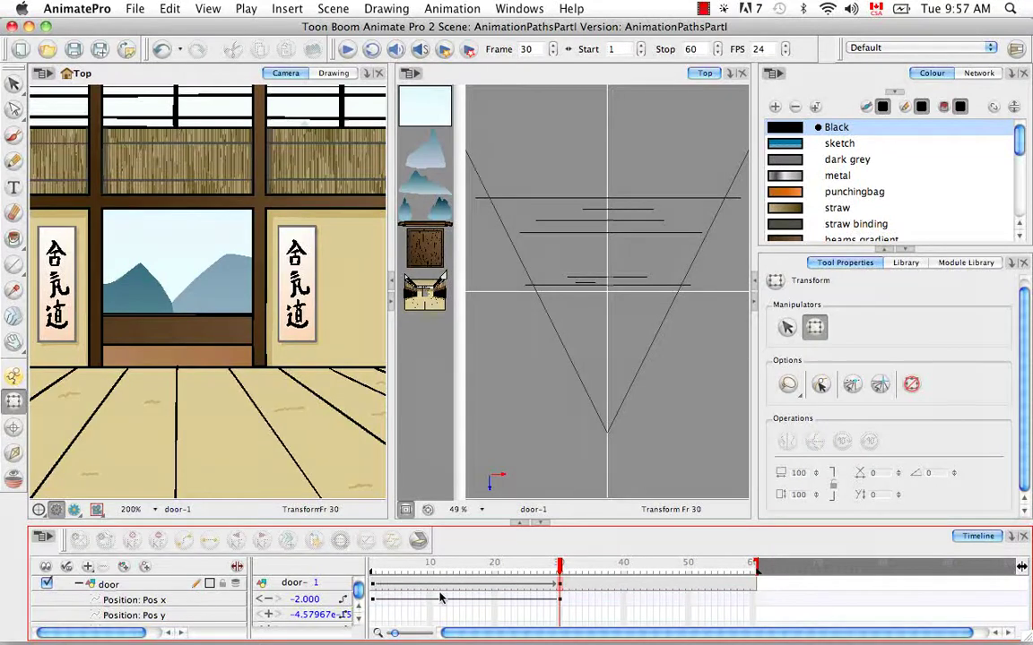
{"action": "mouse_move", "coordinate": [561, 577]}
{"action": "left_mouse_down"}
{"action": "mouse_move", "coordinate": [373, 570]}
{"action": "mouse_move", "coordinate": [558, 579]}
{"action": "left_mouse_up"}
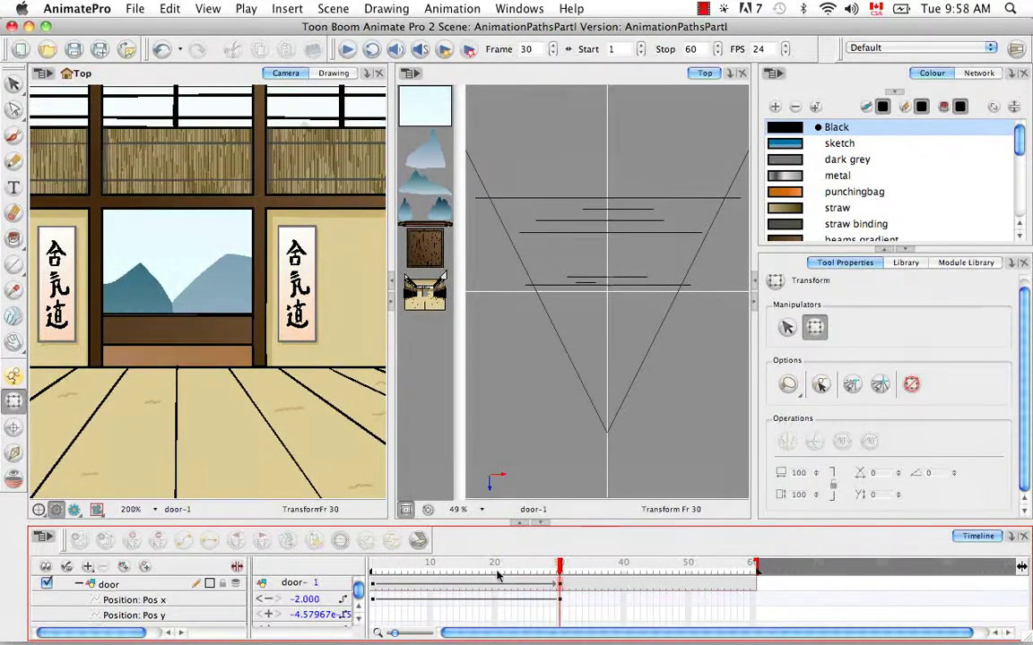
Step: Collapse the value column and the door's Pos rows, then play the slide from frame 1
{"action": "left_click", "coordinate": [237, 566]}
{"action": "left_click", "coordinate": [79, 584]}
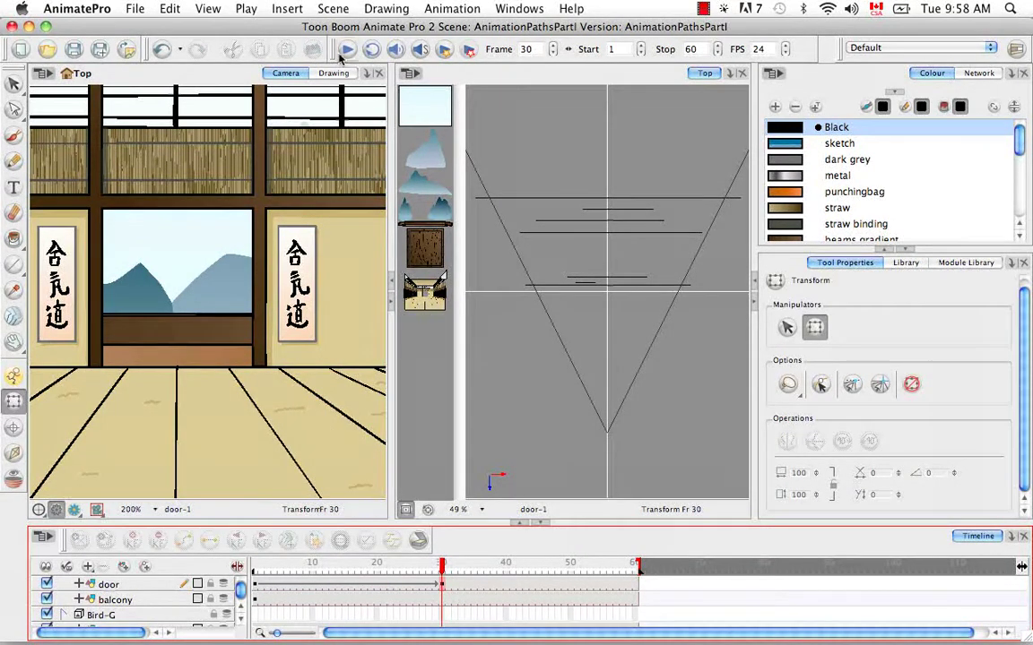
{"action": "left_click", "coordinate": [258, 565]}
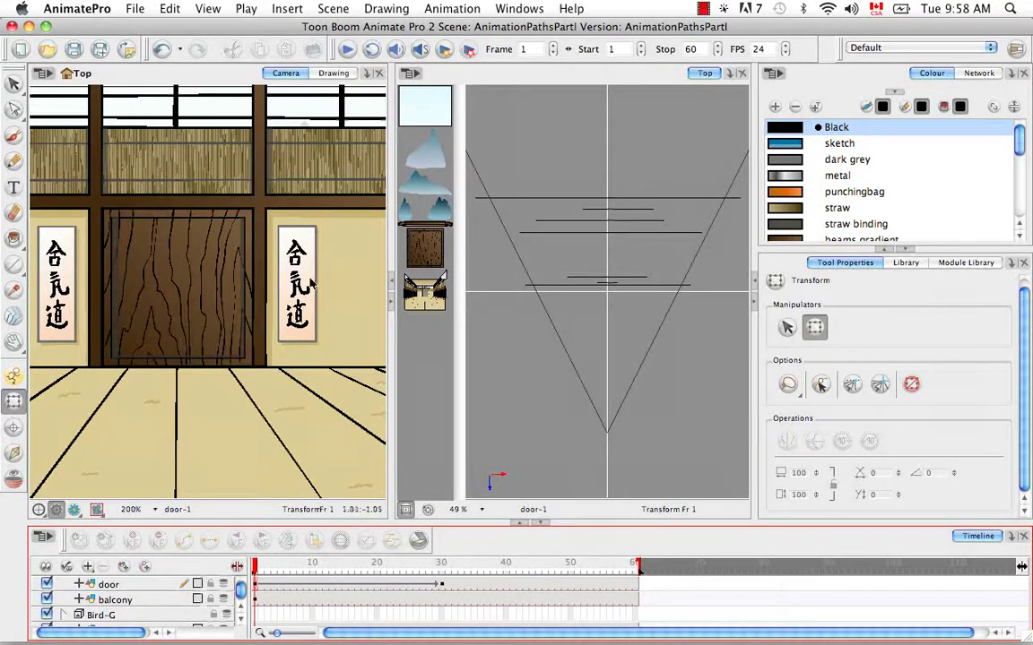
{"action": "left_click", "coordinate": [347, 51]}
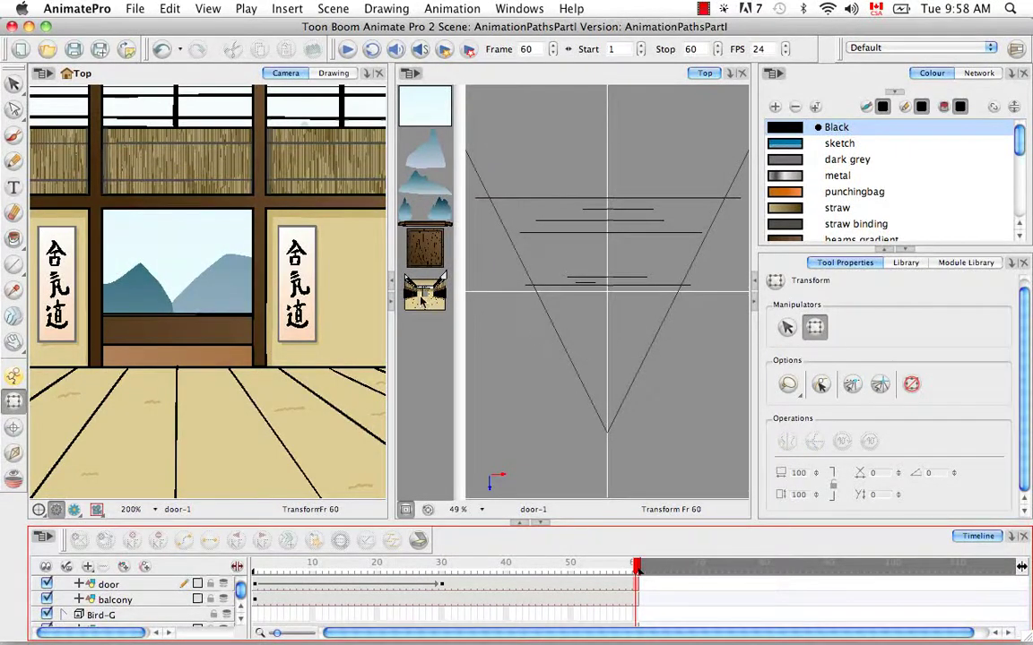
Step: Enable playback in the Top view via Play > Enable Playback > Top View
{"action": "left_click", "coordinate": [246, 9]}
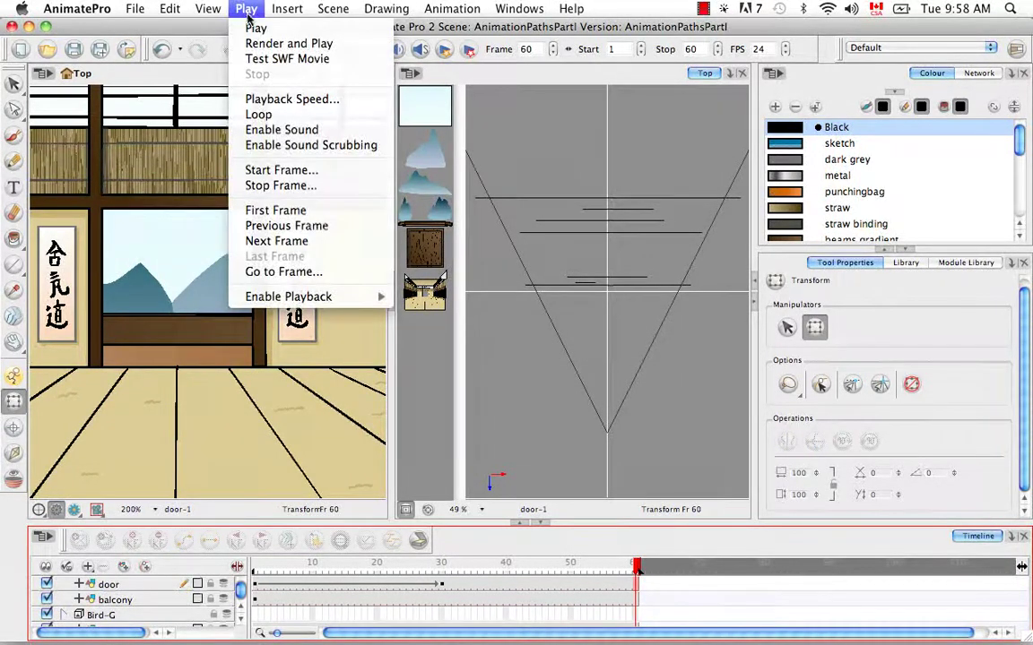
{"action": "mouse_move", "coordinate": [330, 300]}
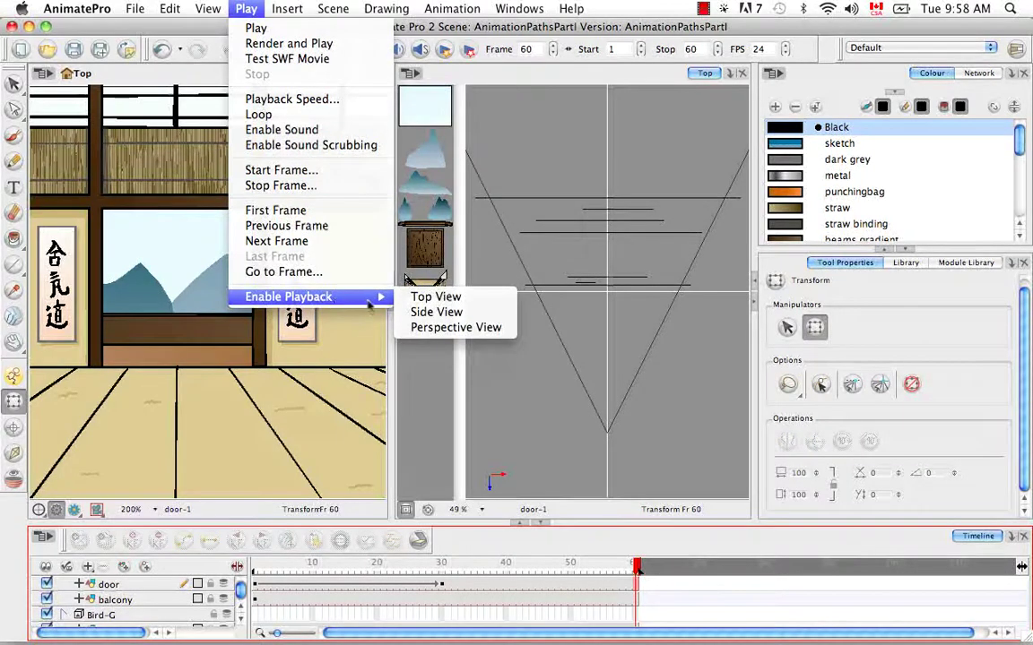
{"action": "left_click", "coordinate": [447, 300]}
Step: Play the slide from frame 1 in the Top view, zooming and panning in on the door's path
{"action": "key", "text": "shift+comma"}
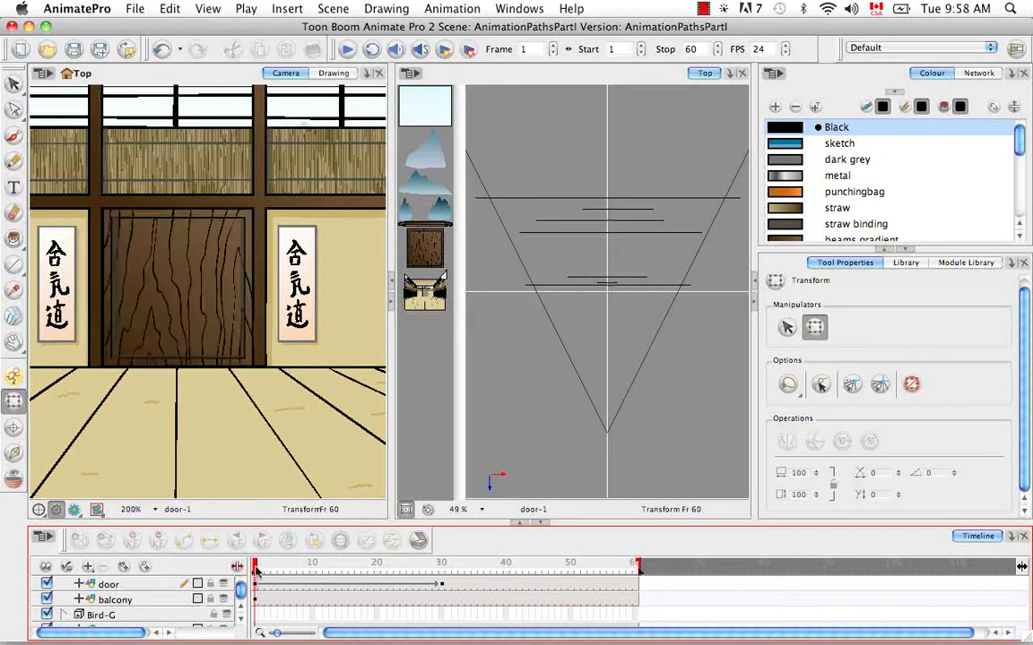
{"action": "left_click", "coordinate": [575, 320]}
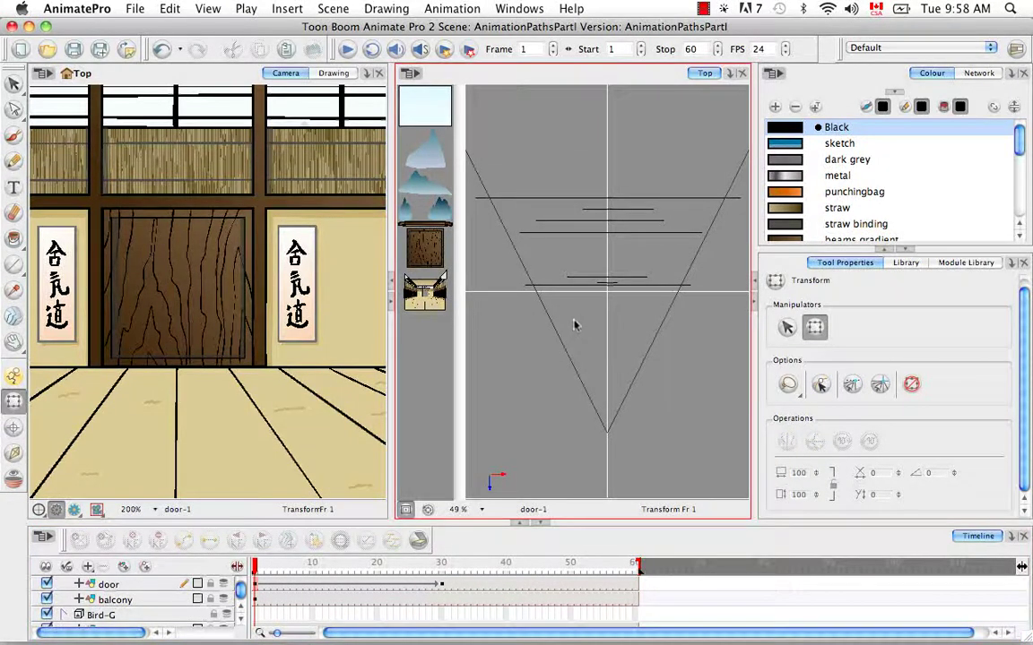
{"action": "left_click", "coordinate": [346, 48]}
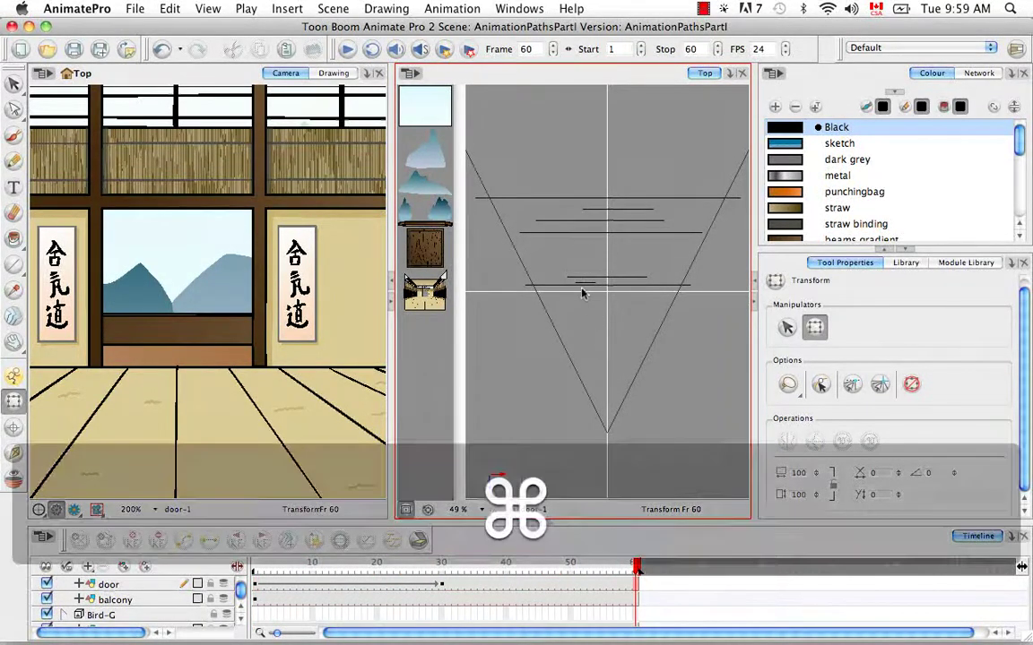
{"action": "key", "text": "super+equal"}
{"action": "key", "text": "super+equal"}
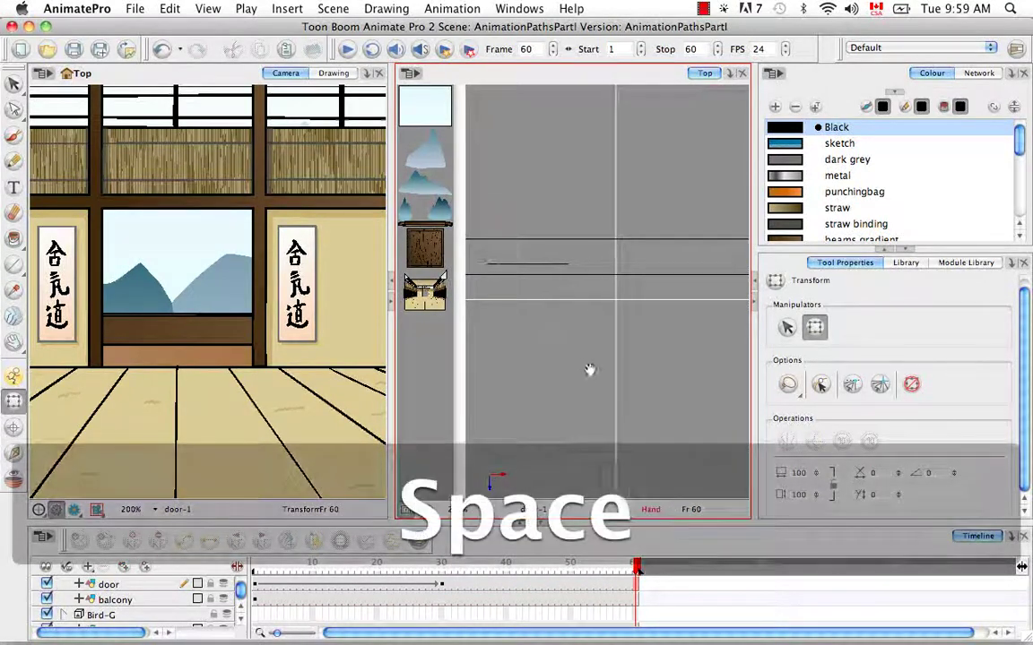
{"action": "left_click_drag", "start_coordinate": [590, 369], "coordinate": [588, 396]}
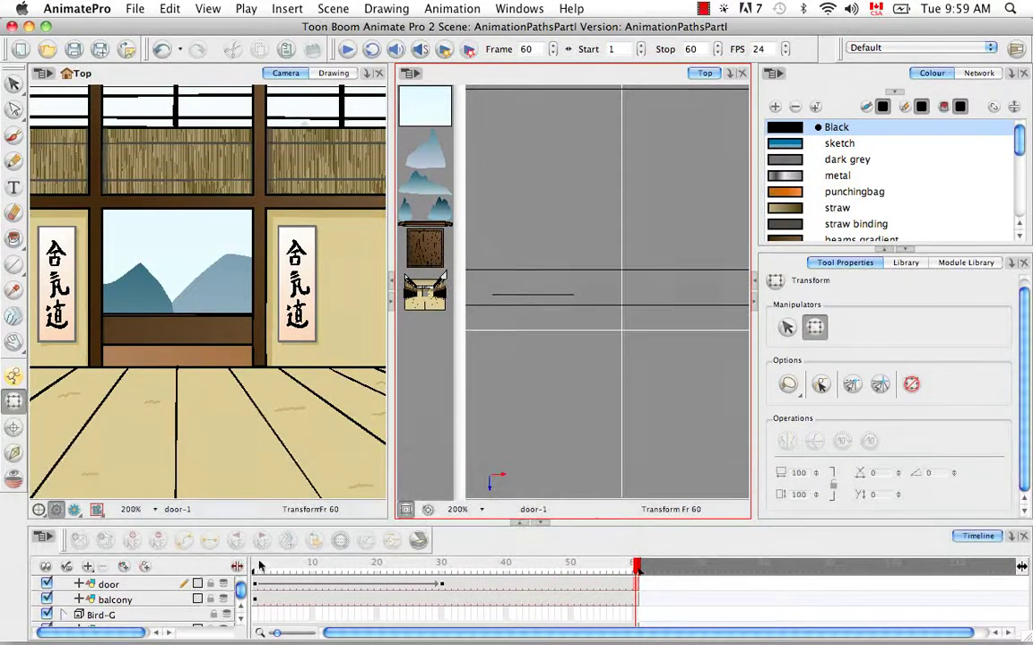
{"action": "key", "text": "Return"}
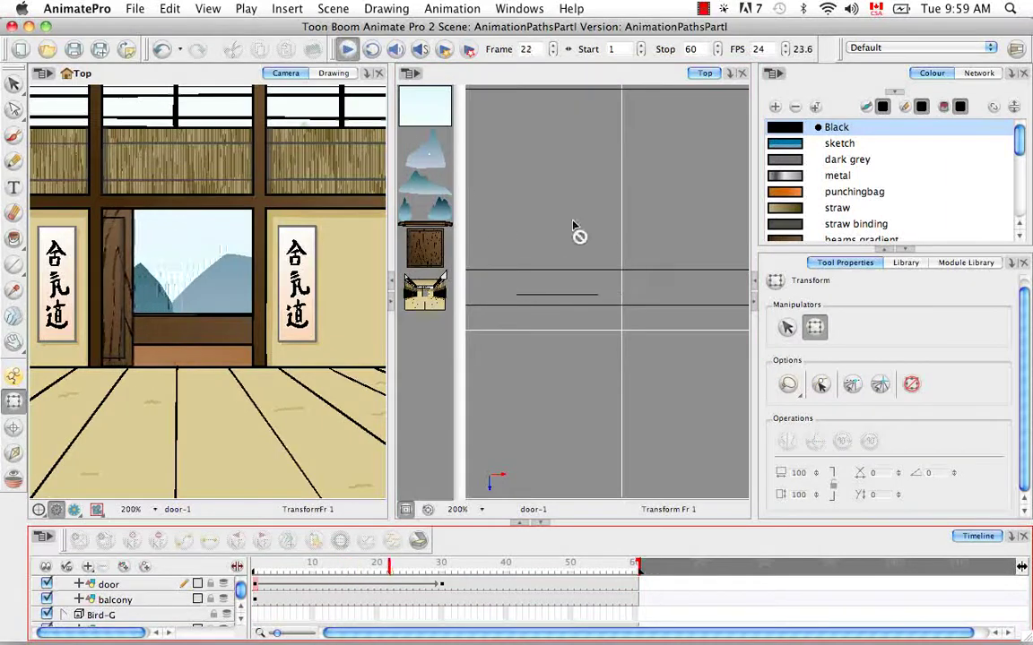
Step: Add a Perspective view tab to the left panel and rotate the 3D dojo set
{"action": "left_click", "coordinate": [366, 75]}
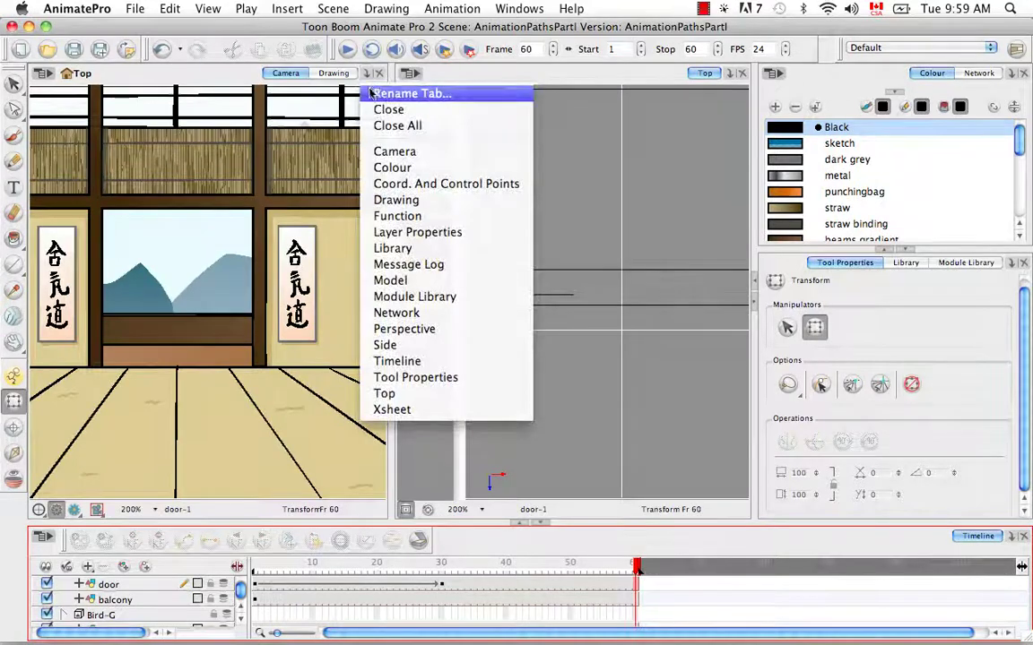
{"action": "left_click", "coordinate": [423, 329]}
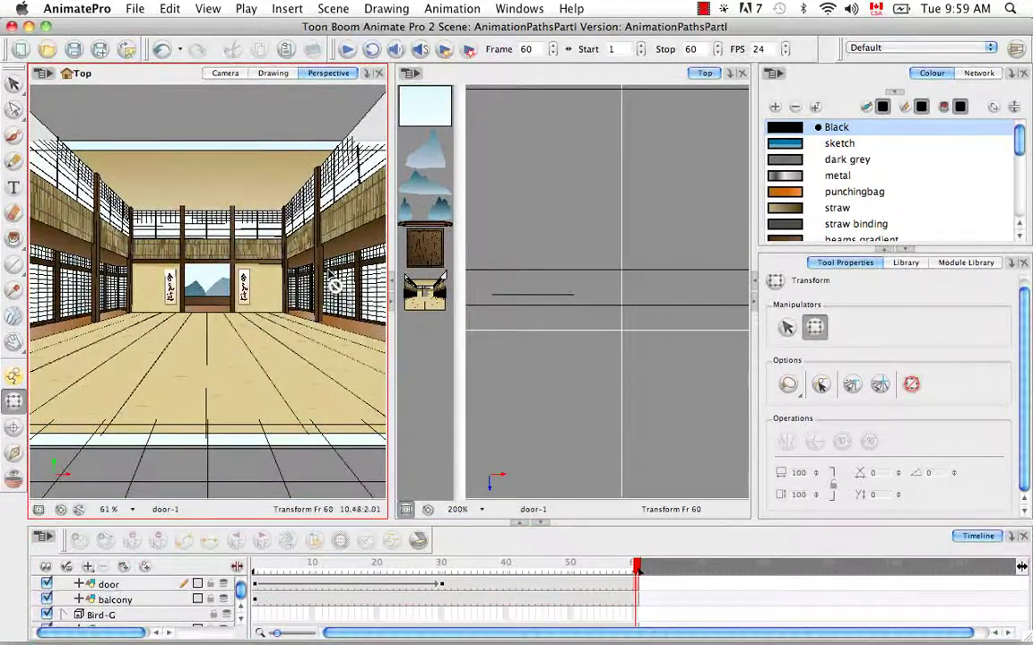
{"action": "left_click_drag", "start_coordinate": [333, 285], "coordinate": [224, 269]}
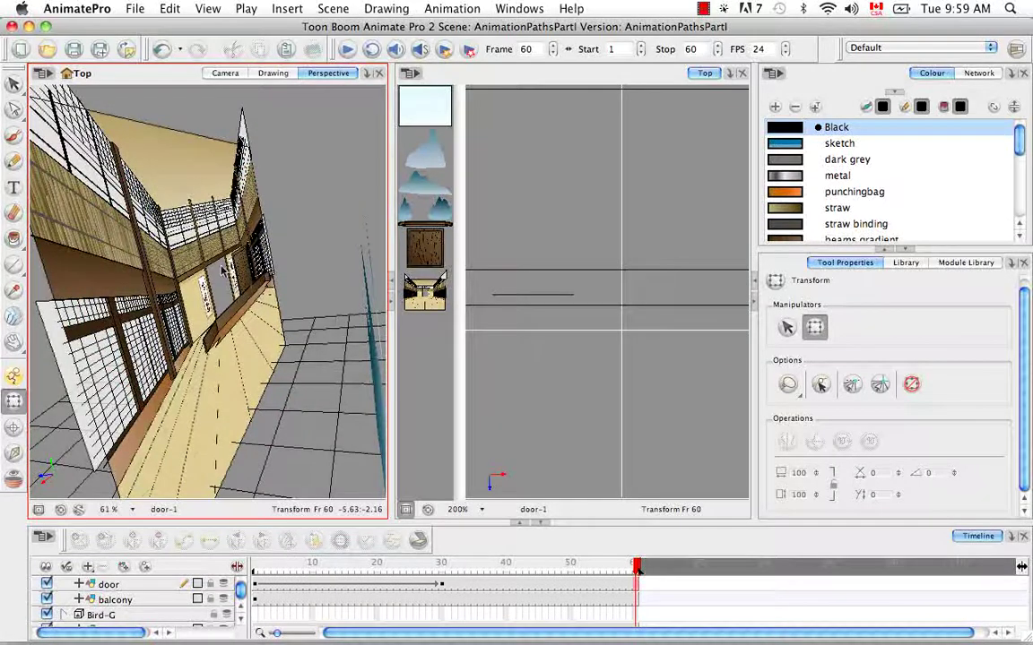
Step: Enable playback in the Perspective view, play the slide, and rotate to see the door edge-on
{"action": "left_click", "coordinate": [246, 8]}
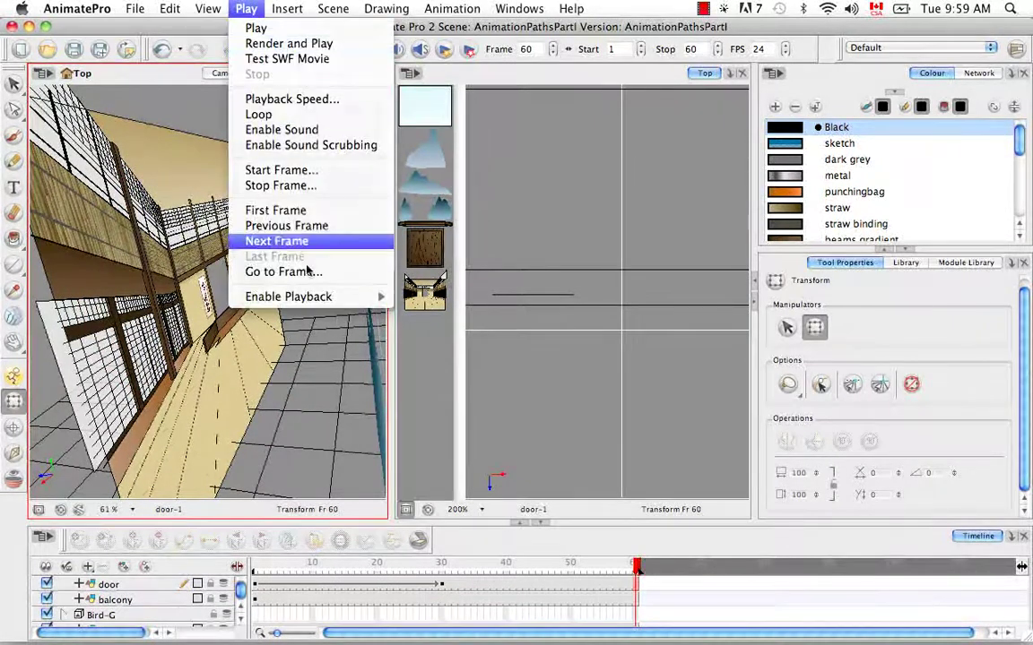
{"action": "mouse_move", "coordinate": [358, 296]}
{"action": "left_click", "coordinate": [448, 326]}
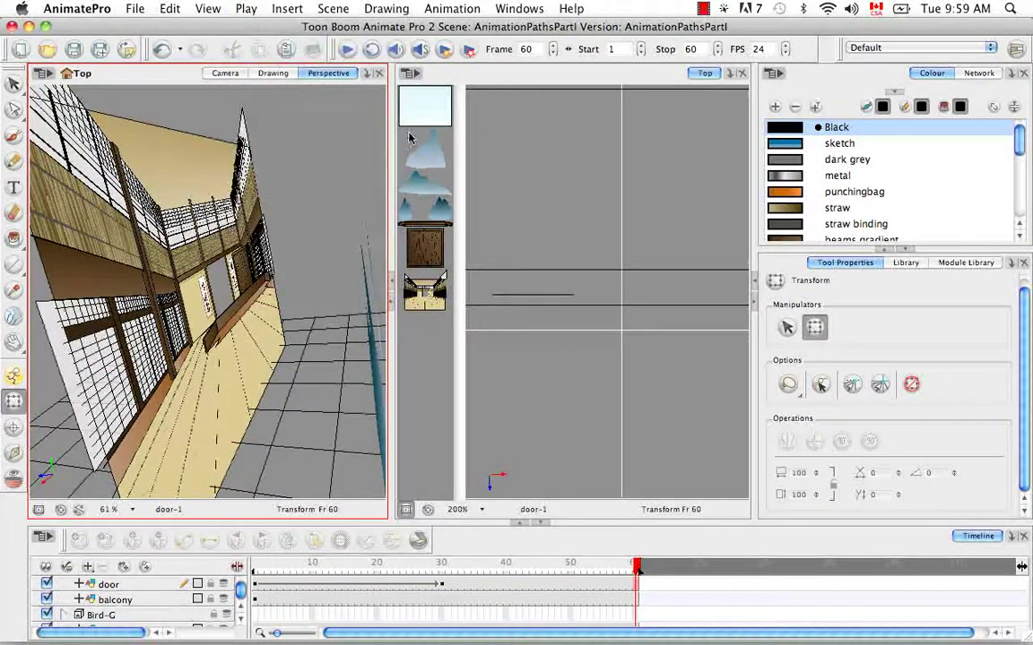
{"action": "left_click", "coordinate": [346, 48]}
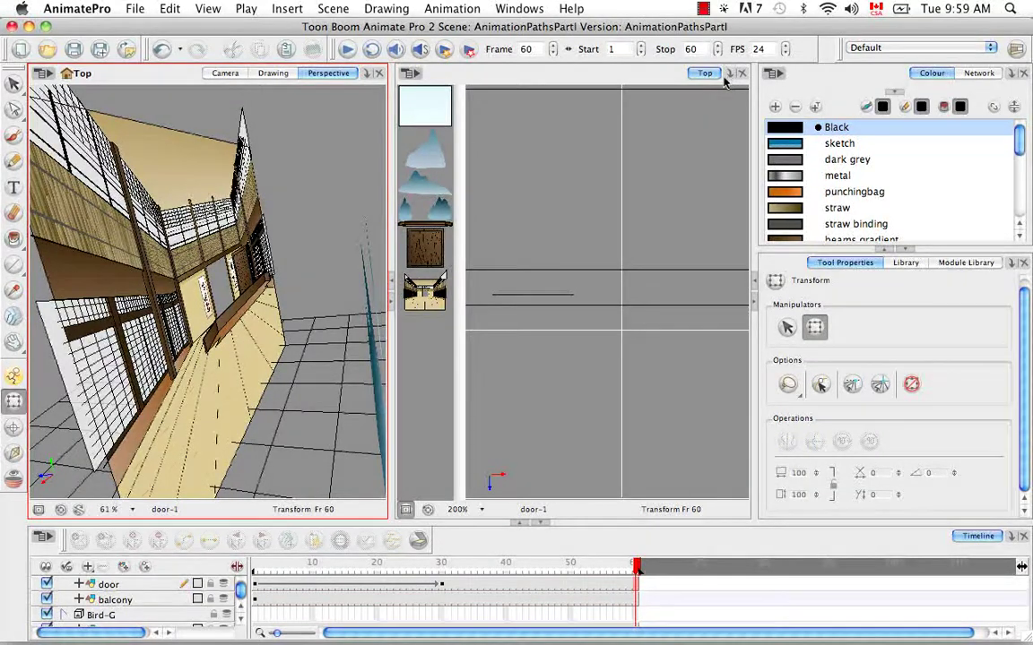
{"action": "left_click_drag", "start_coordinate": [269, 269], "coordinate": [203, 185]}
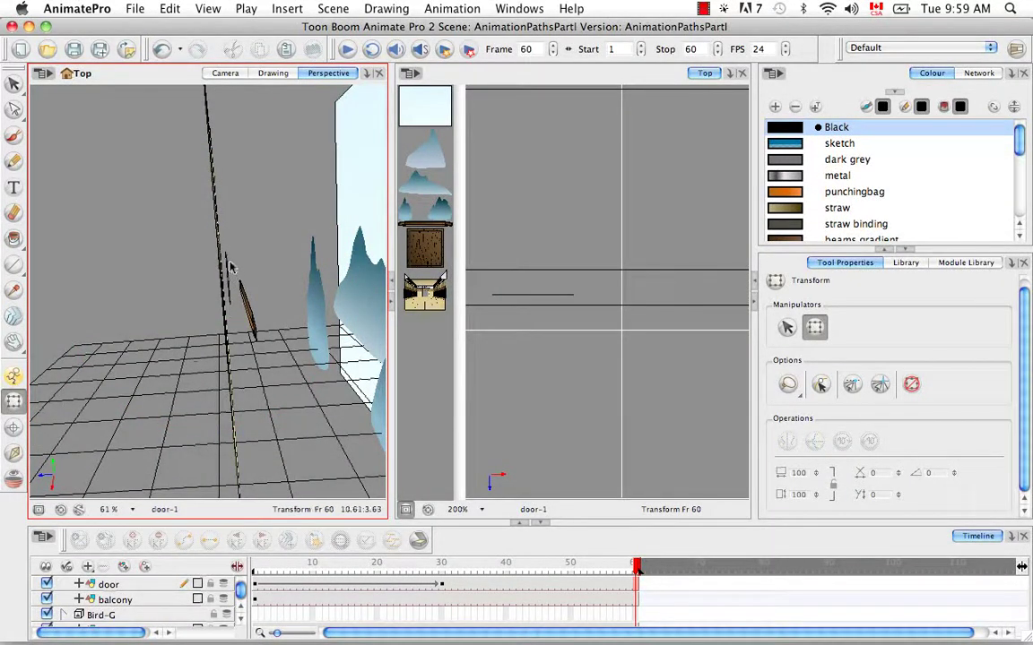
Step: Add a Side view tab beside Top and select the door drawing in it
{"action": "left_click", "coordinate": [728, 75]}
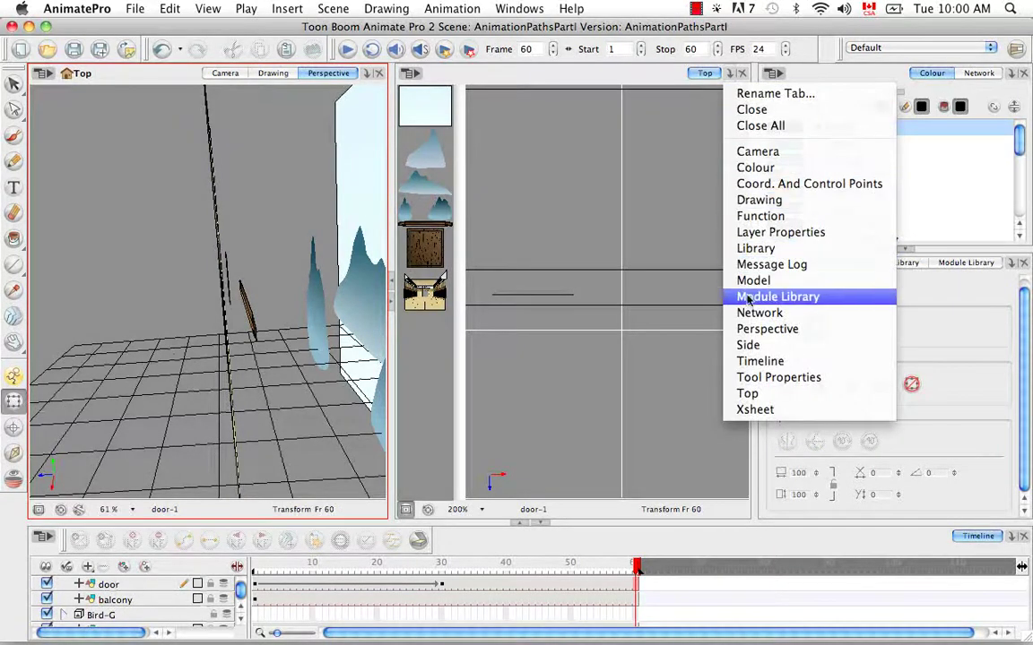
{"action": "left_click", "coordinate": [748, 345]}
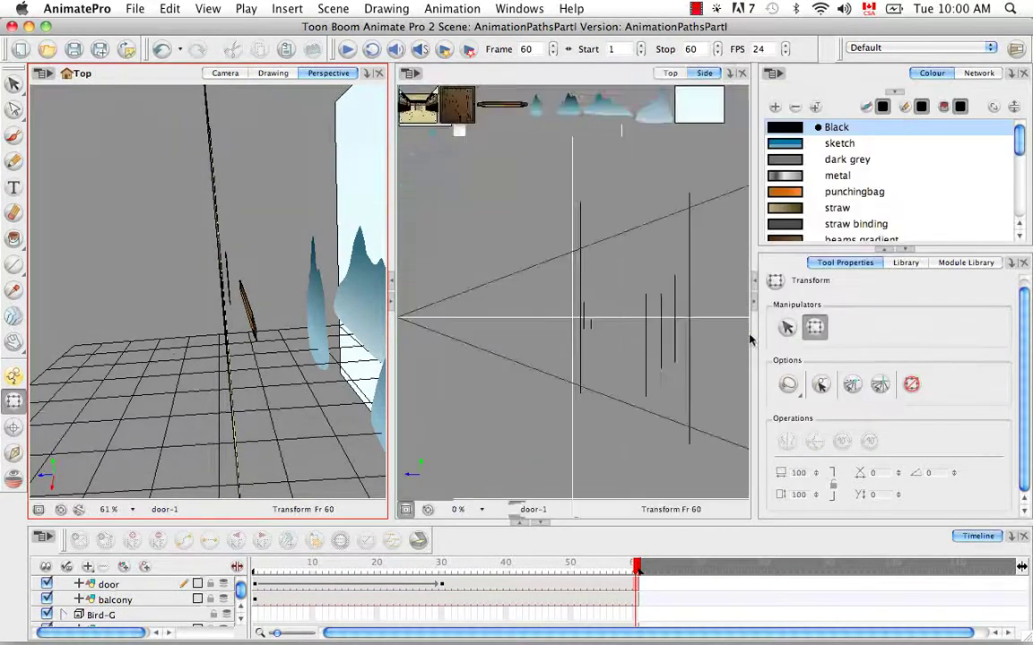
{"action": "left_click", "coordinate": [584, 322]}
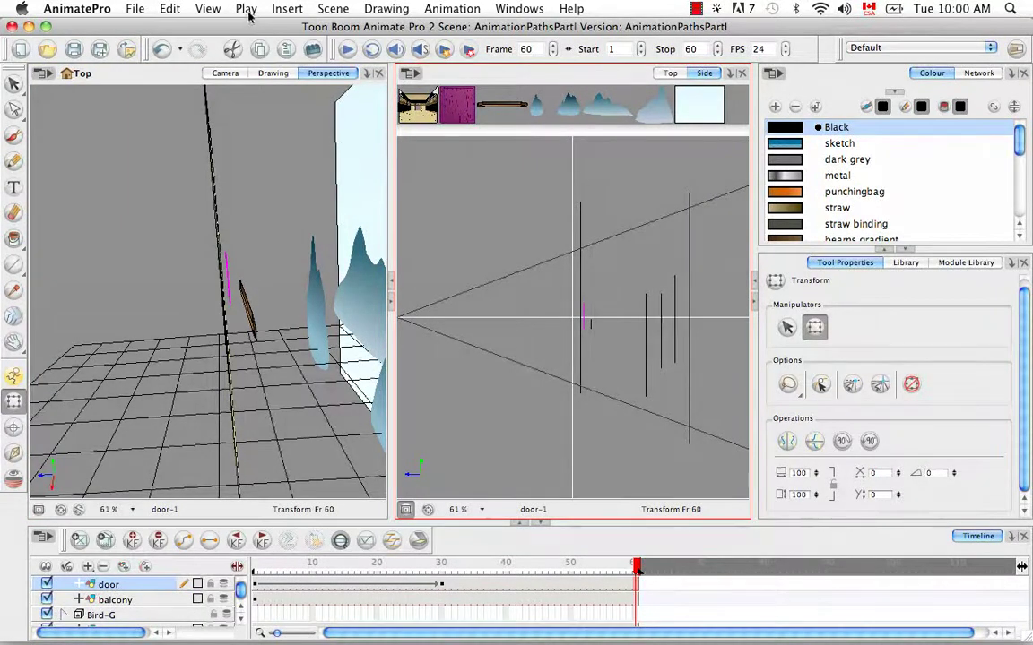
Step: Enable playback in the Side view and play the door animation there
{"action": "left_click", "coordinate": [244, 9]}
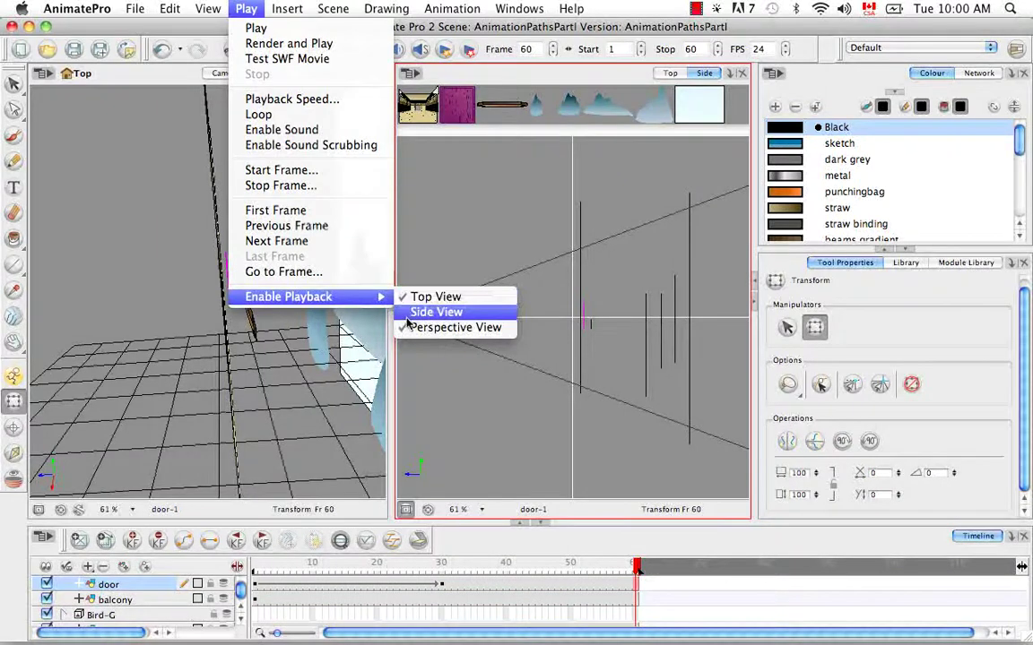
{"action": "left_click", "coordinate": [404, 309]}
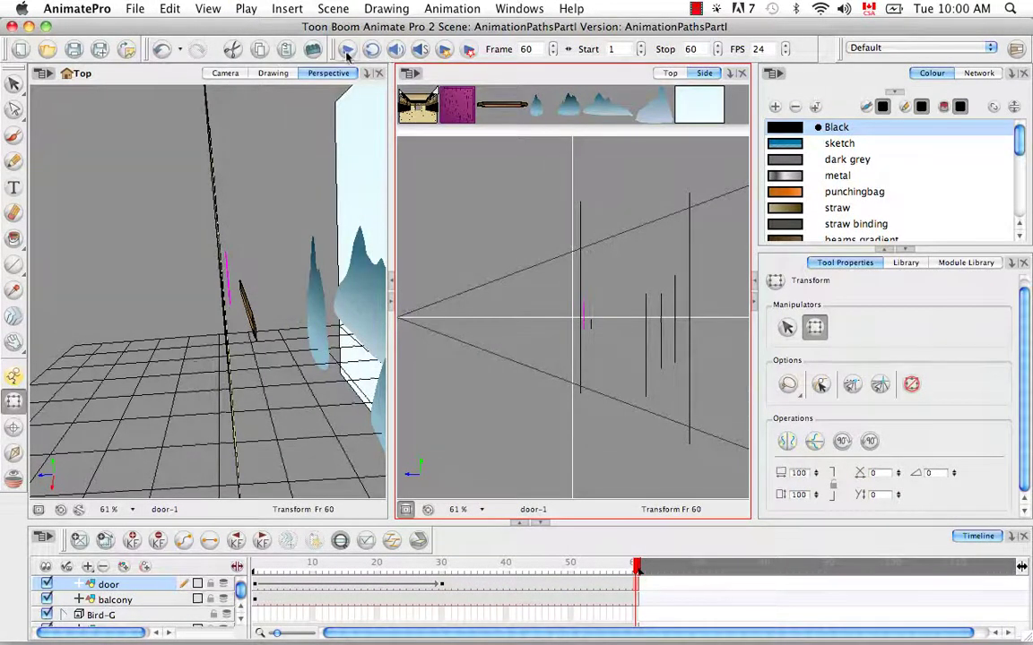
{"action": "left_click", "coordinate": [347, 50]}
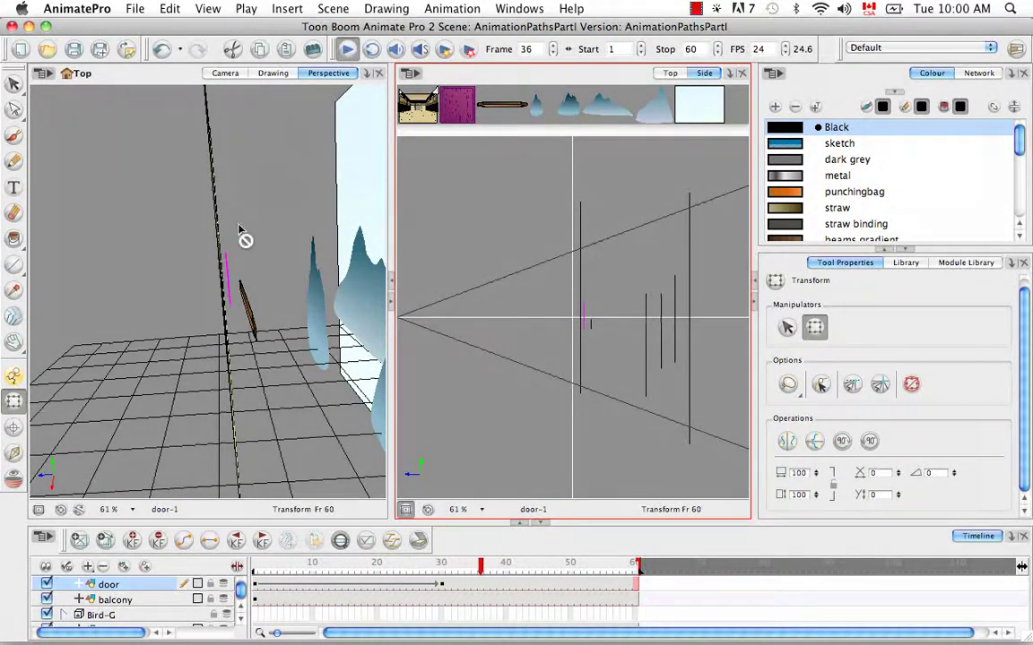